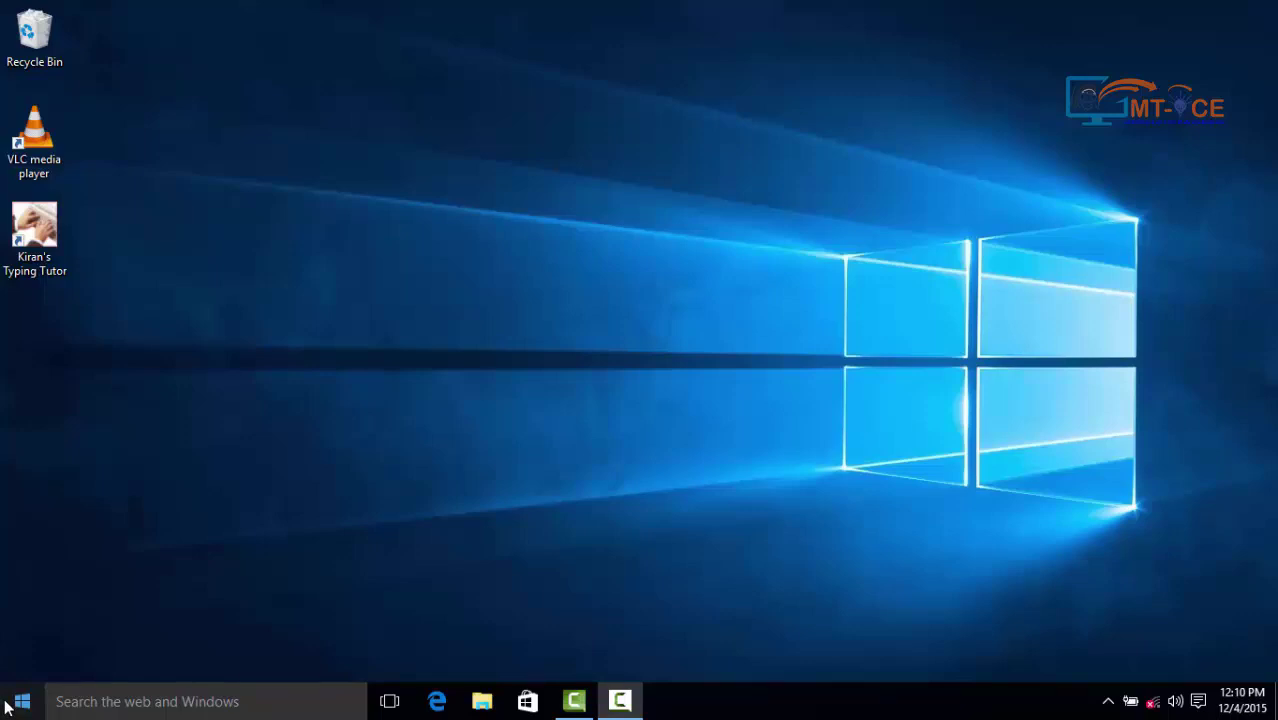
# - Open the Start menu's list of all apps, and expand and collapse its recently added group
pyautogui.click(16, 706)
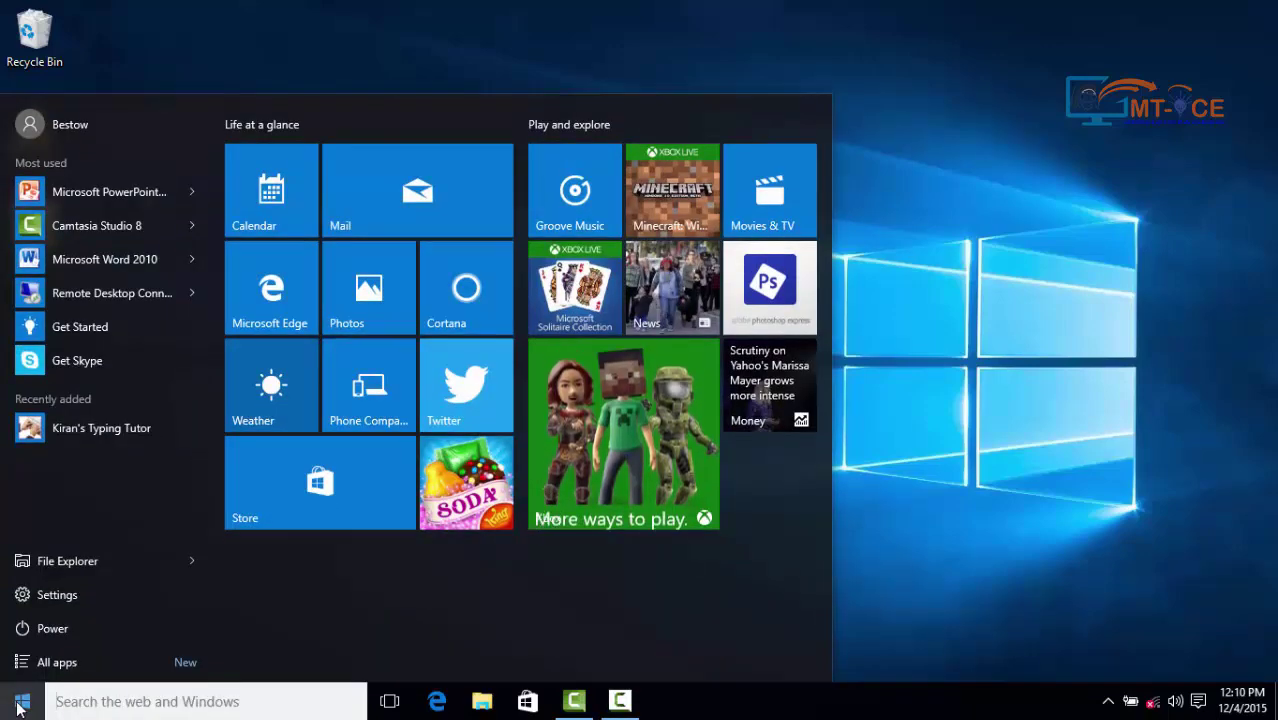
pyautogui.click(18, 706)
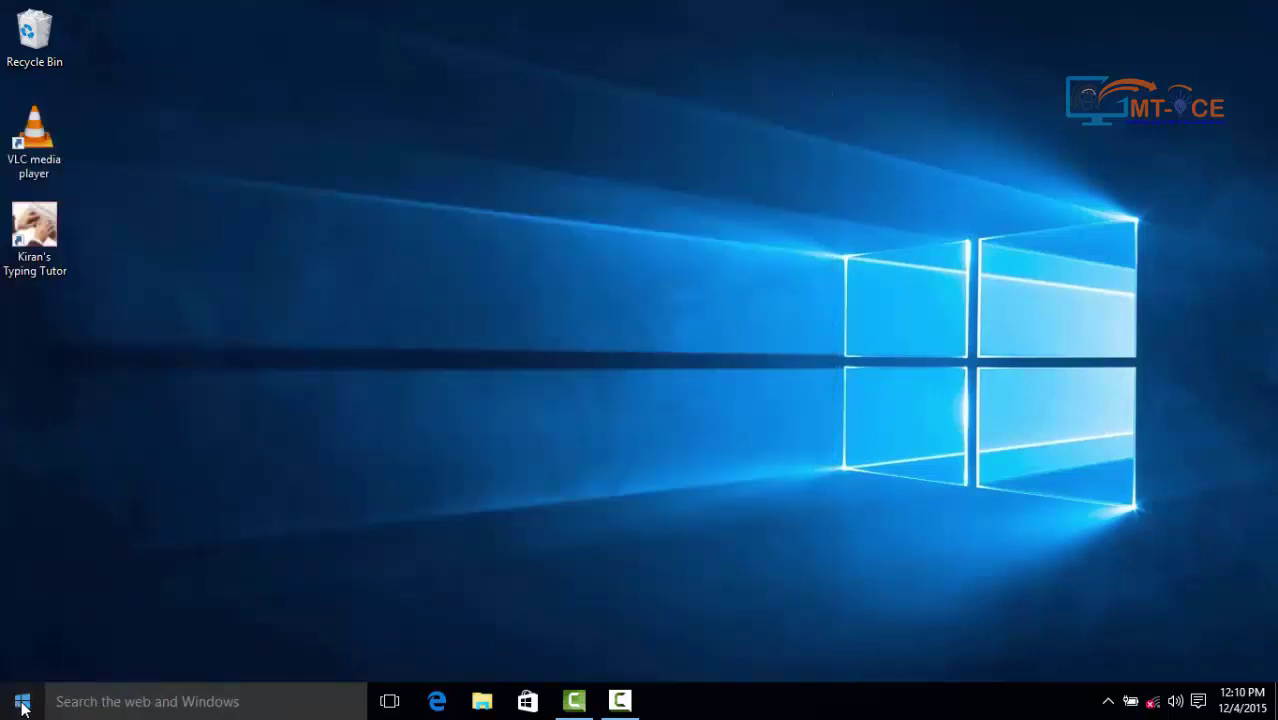
pyautogui.click(22, 706)
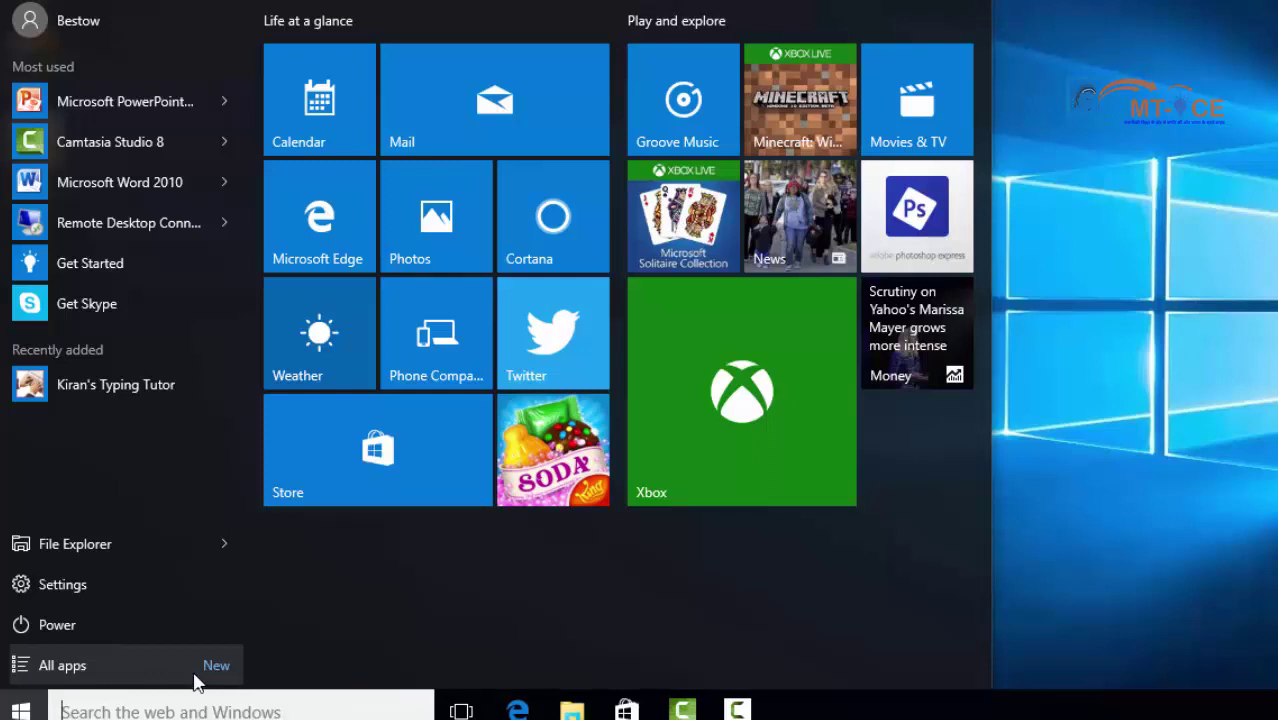
pyautogui.click(89, 676)
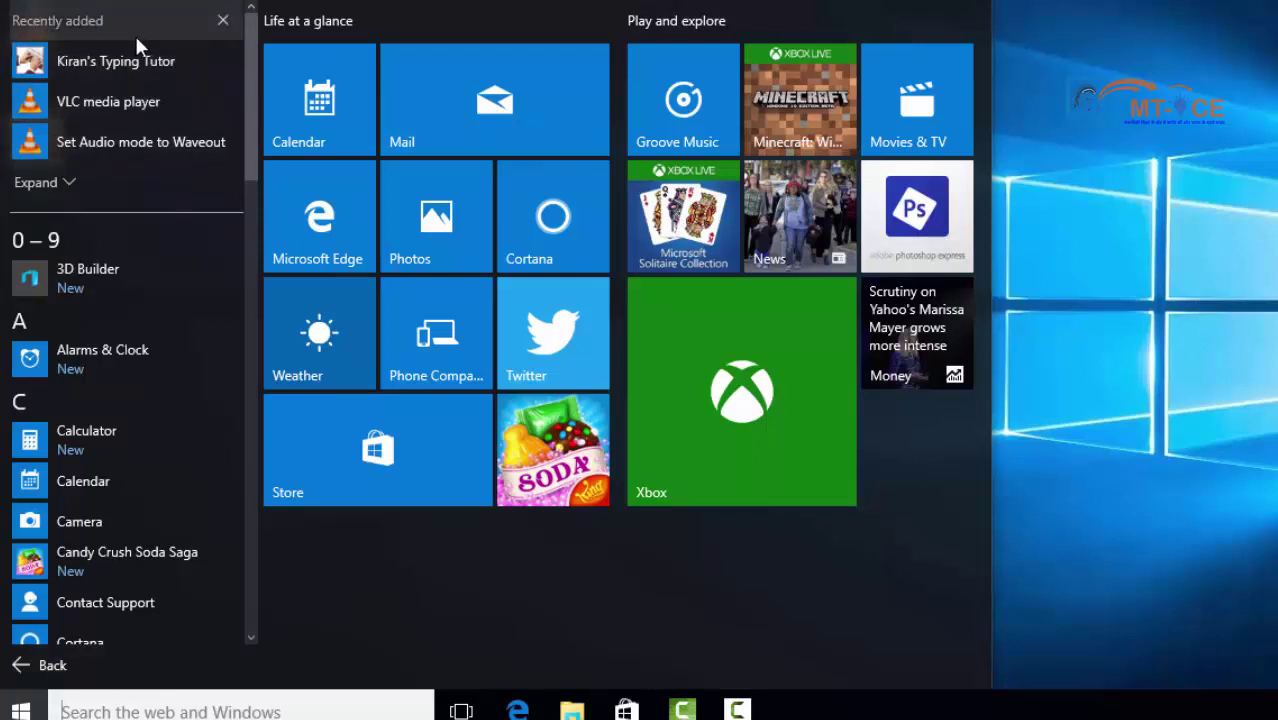
pyautogui.click(61, 185)
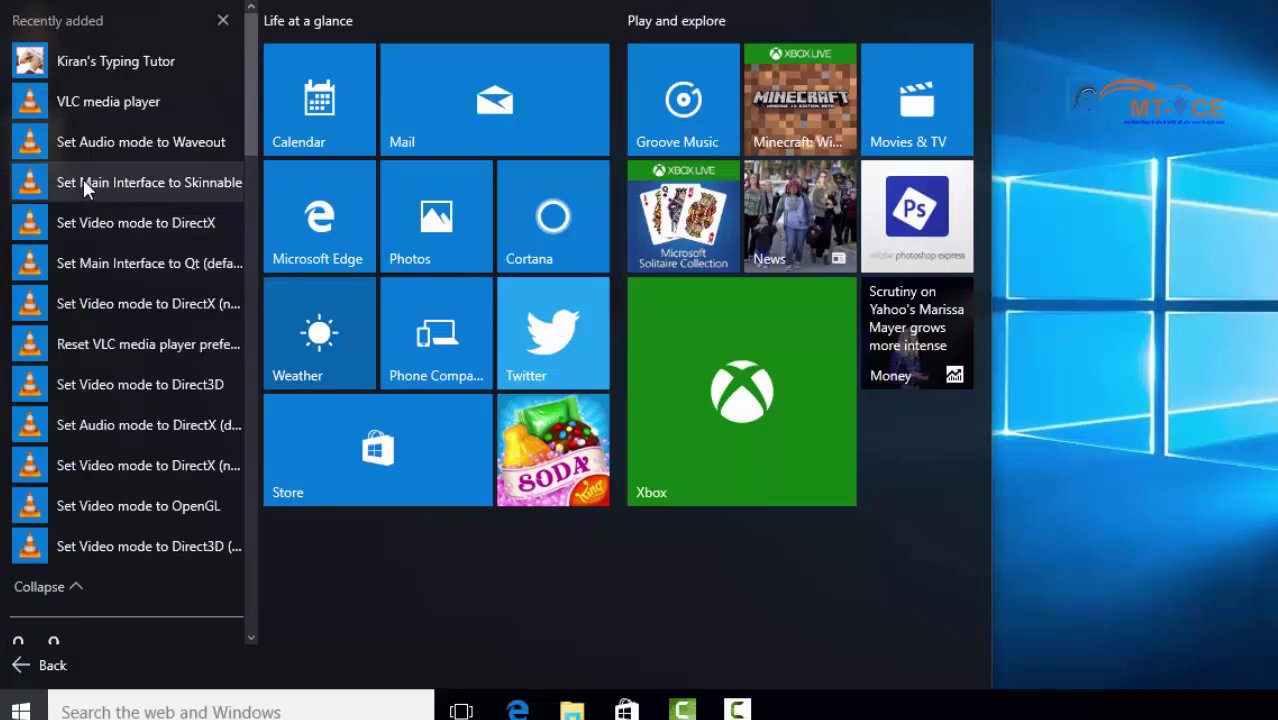
pyautogui.click(65, 587)
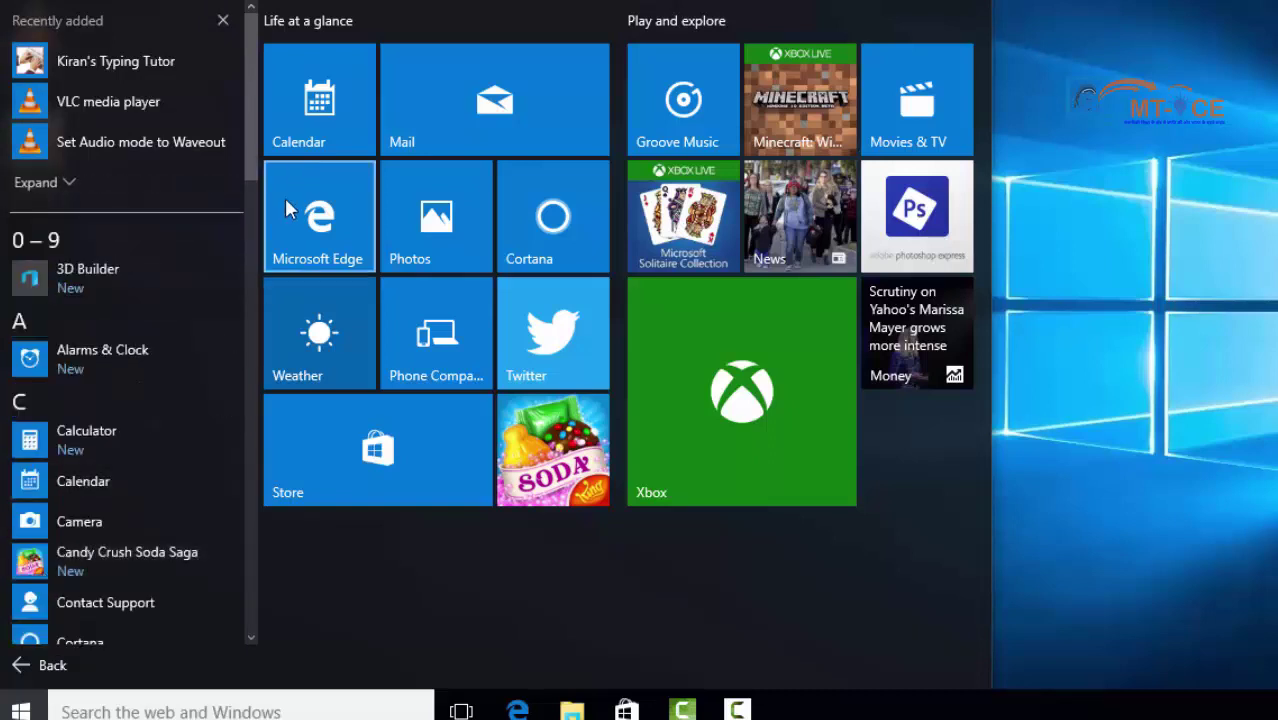
# - Examine the alphabetical list of all apps from the 0–9 group through to the X group
pyautogui.scroll(-5, 255, 199)
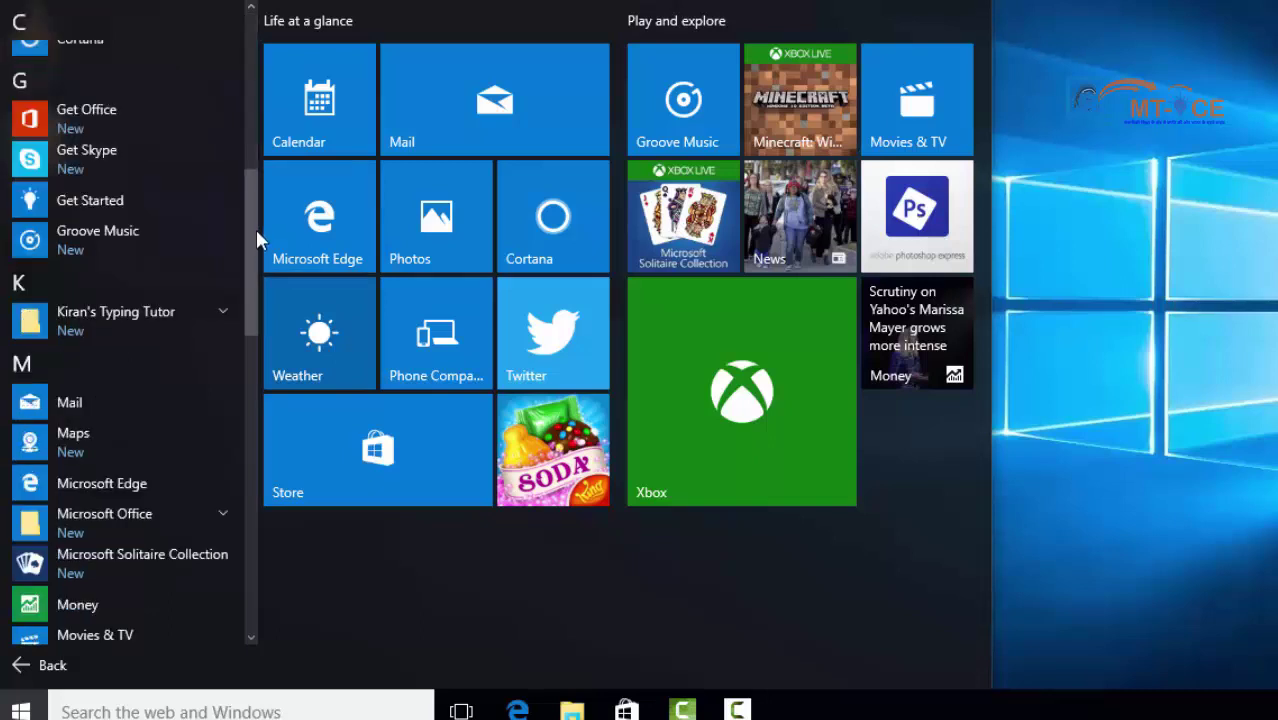
pyautogui.scroll(5, 249, 160)
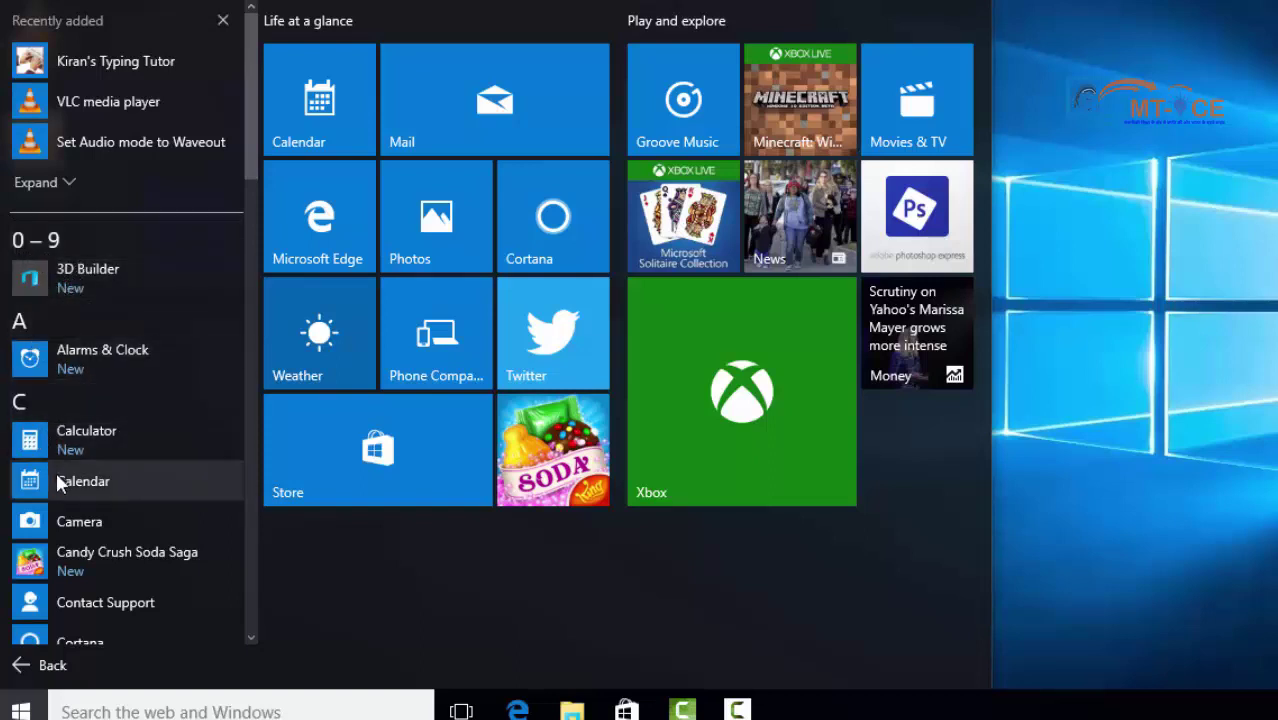
pyautogui.scroll(-3, 56, 476)
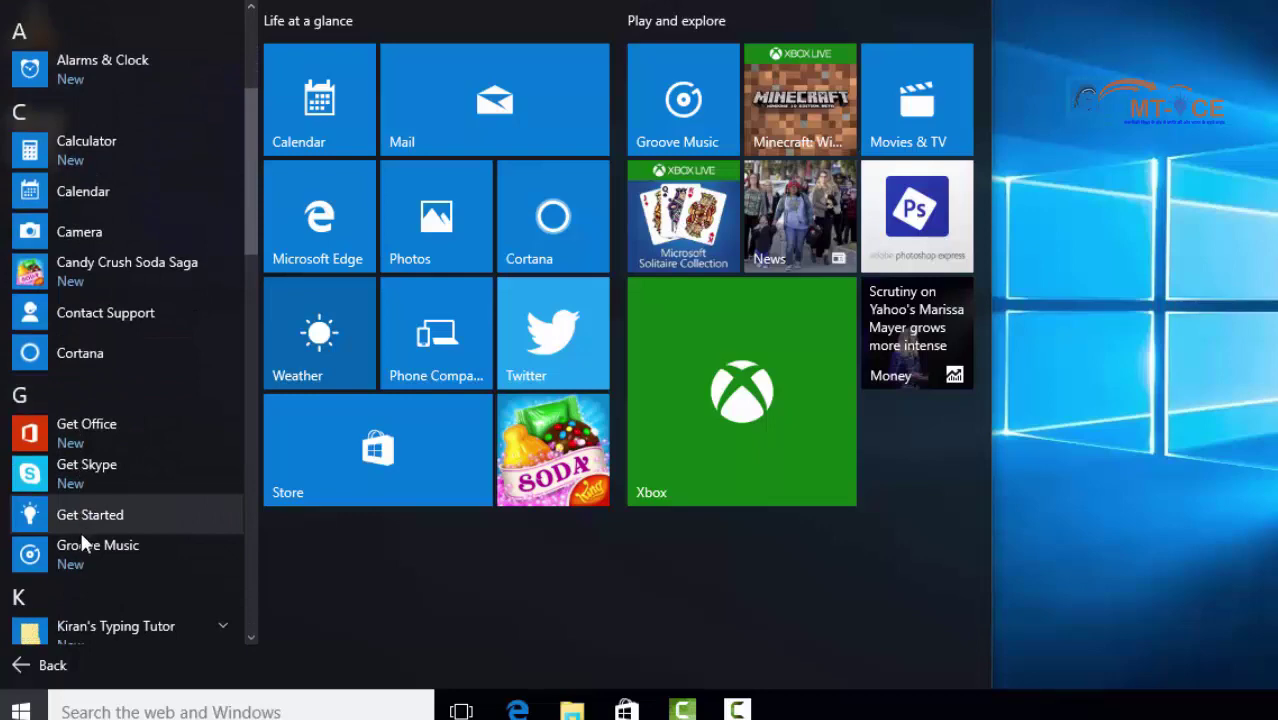
pyautogui.scroll(-7, 83, 542)
pyautogui.scroll(-3, 84, 546)
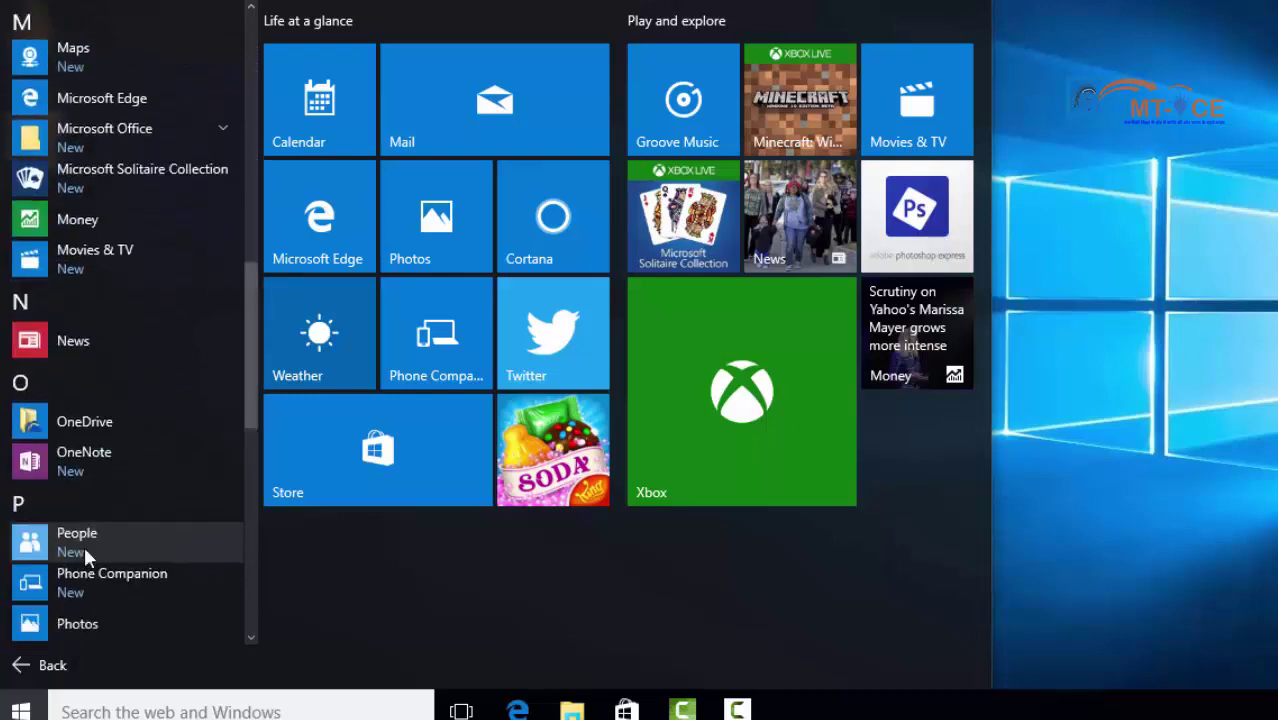
pyautogui.scroll(10, 82, 546)
pyautogui.scroll(2, 76, 509)
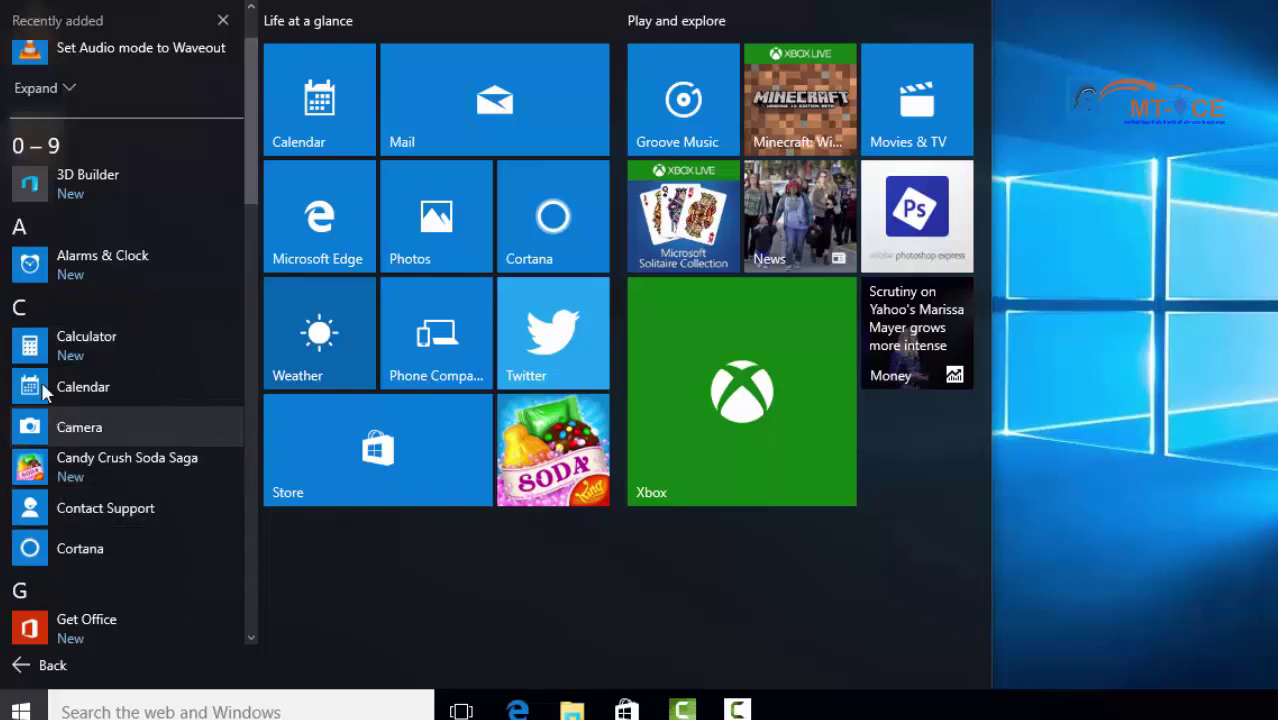
pyautogui.scroll(-4, 60, 400)
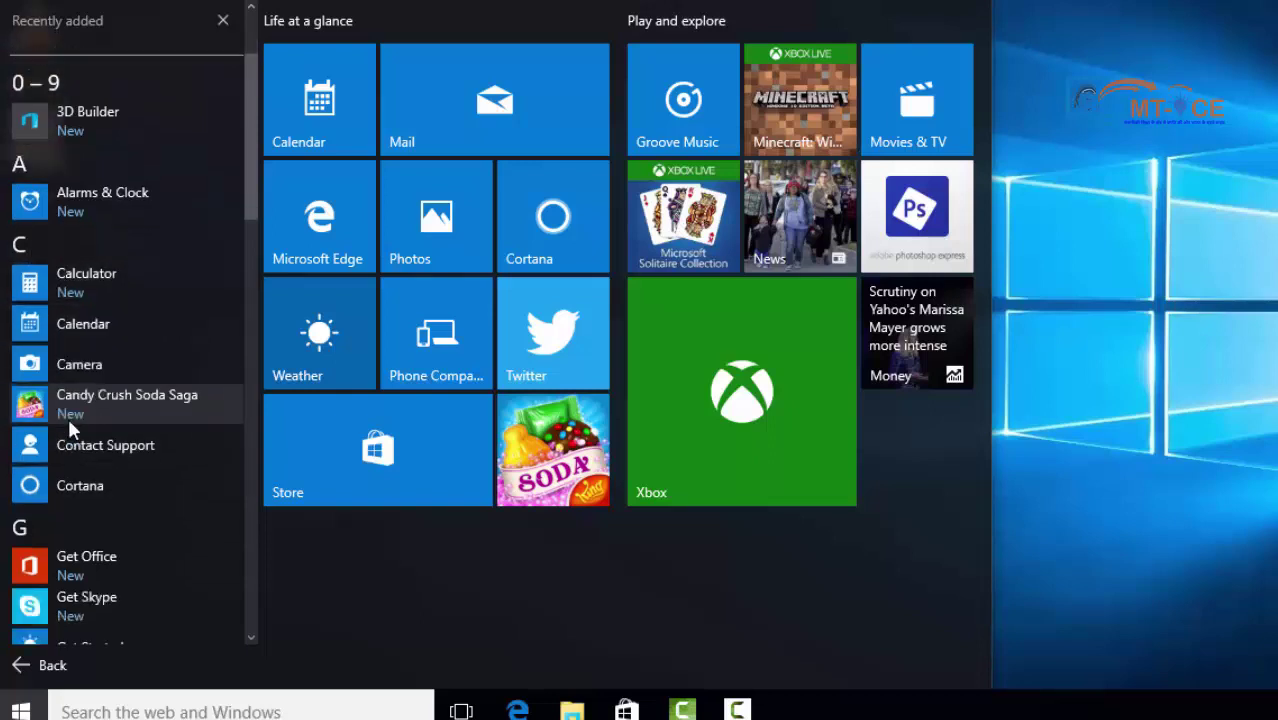
pyautogui.scroll(-4, 57, 430)
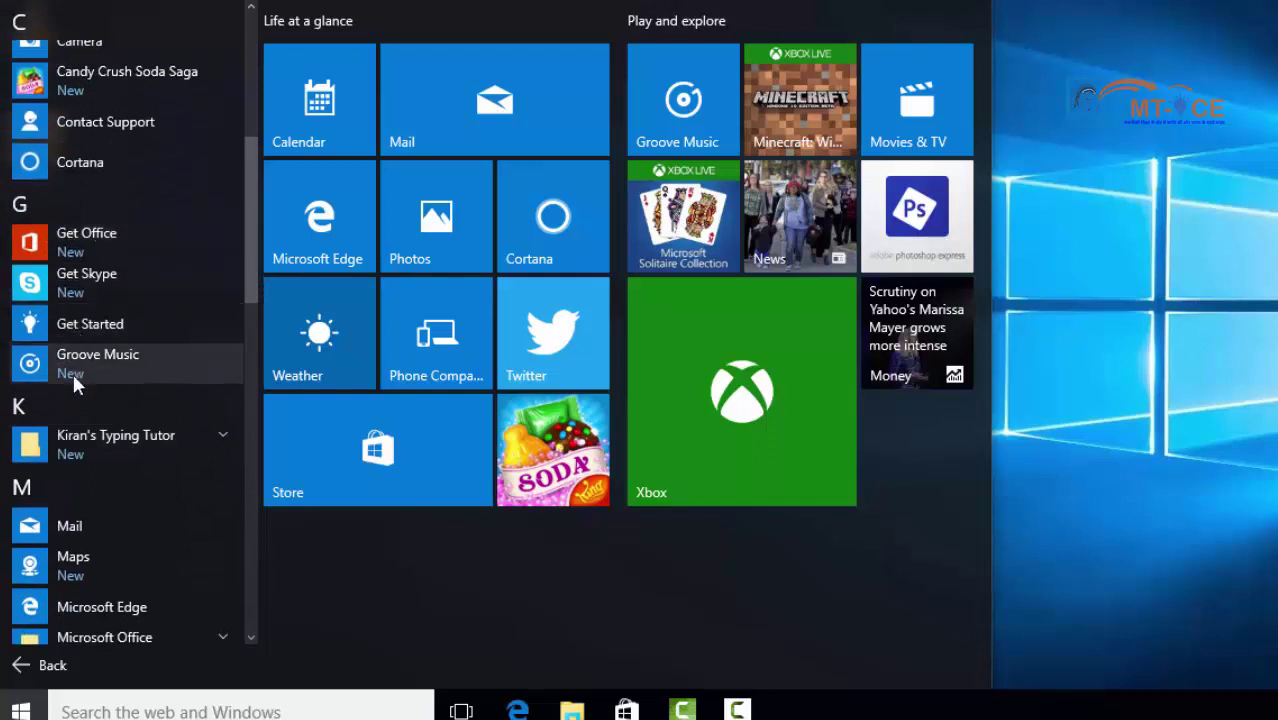
pyautogui.scroll(-7, 76, 430)
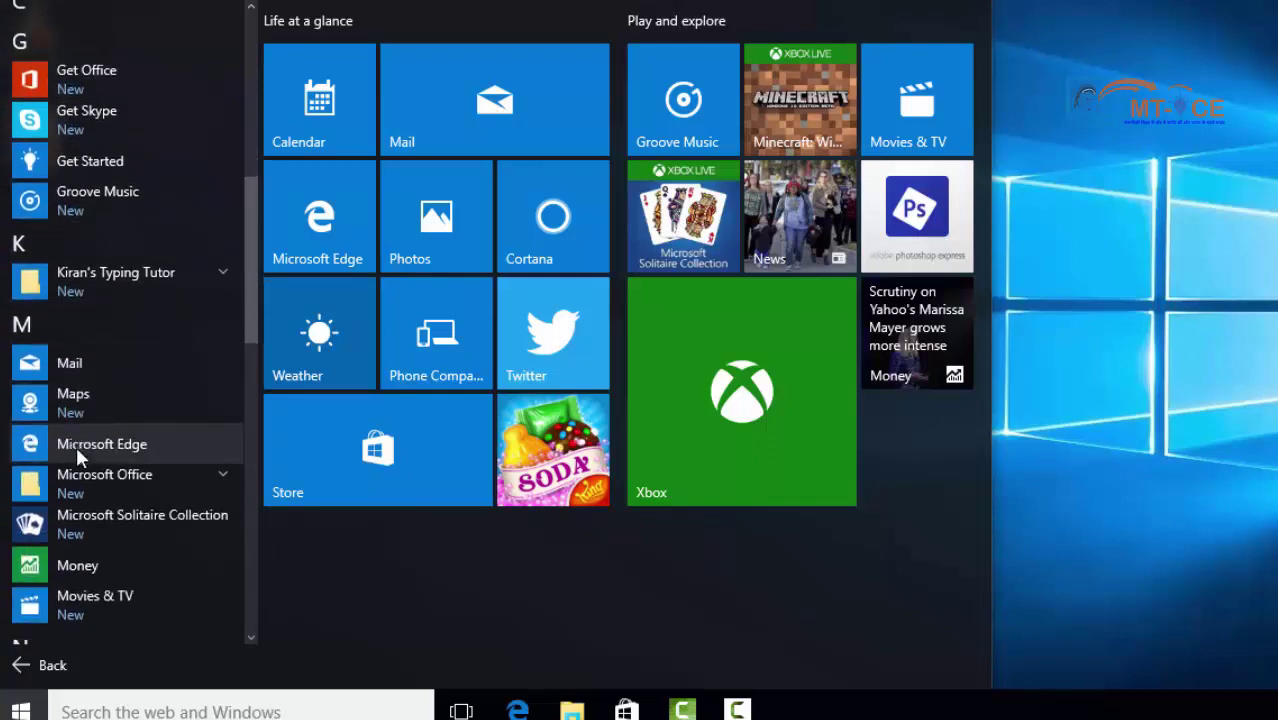
pyautogui.scroll(-10, 86, 496)
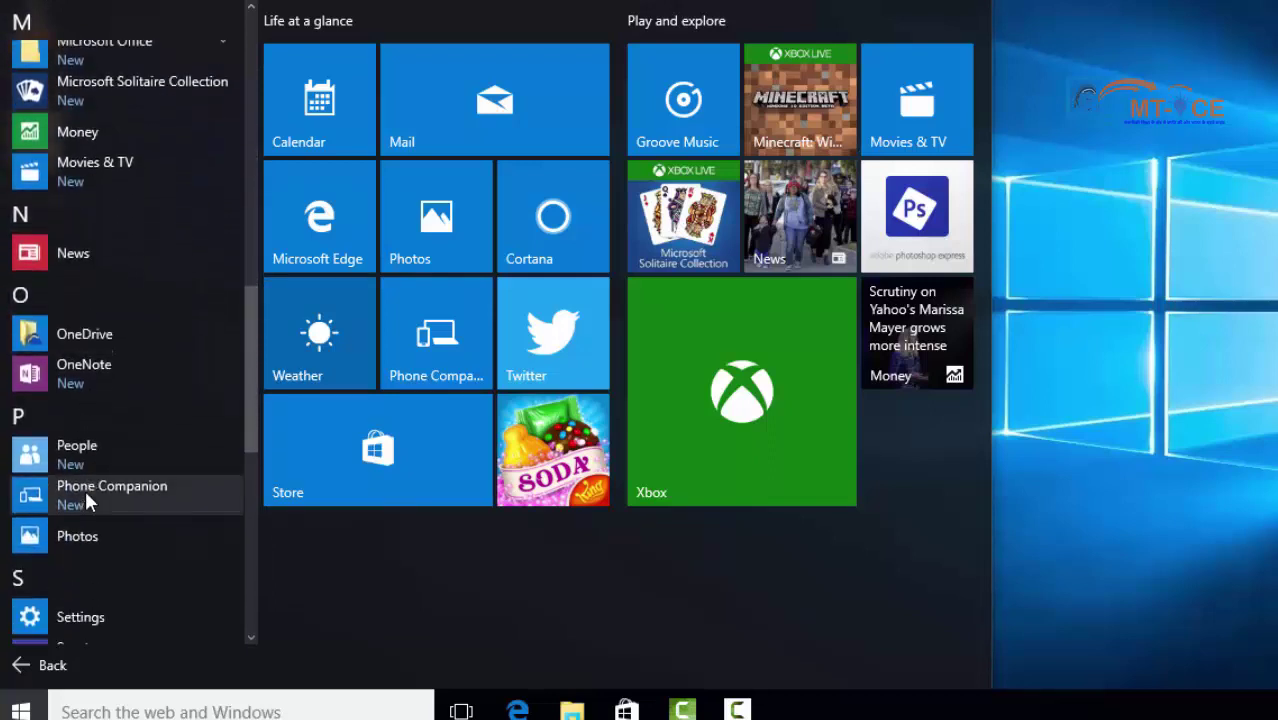
pyautogui.scroll(-7, 85, 490)
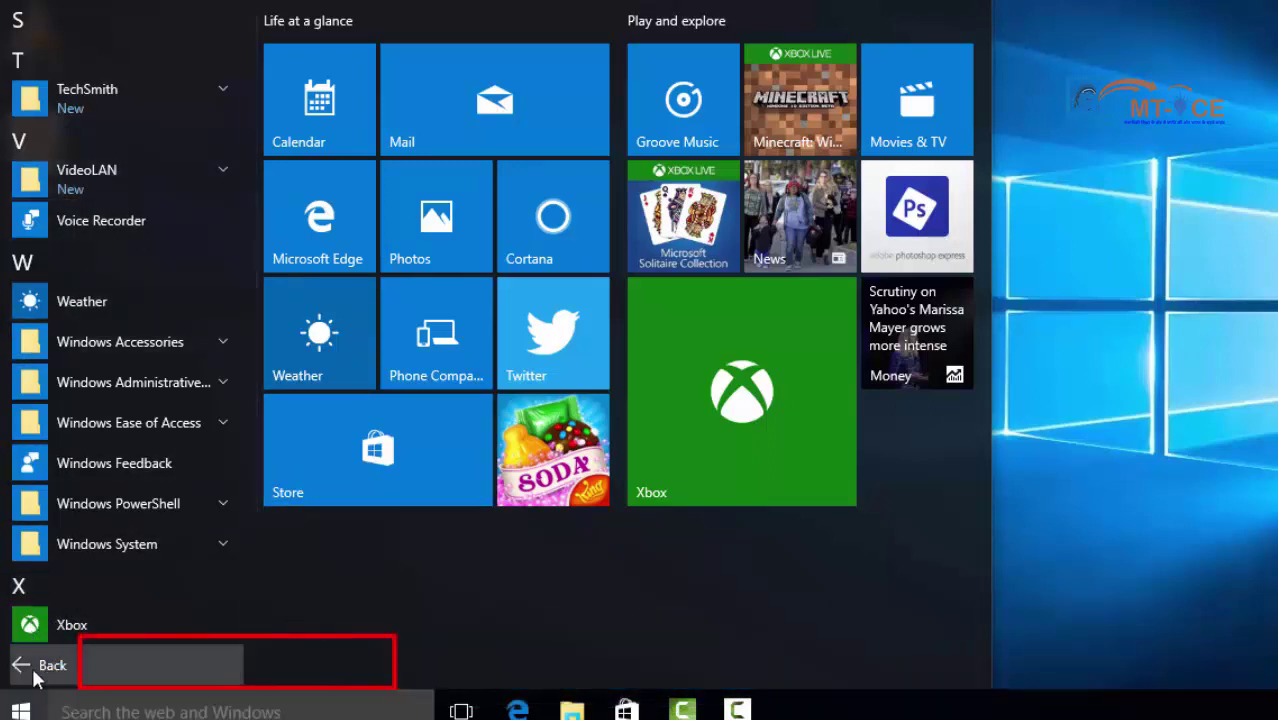
# - Return to the main Start menu, reopen the list of all apps, and look through its alphabetical groups again
pyautogui.click(34, 670)
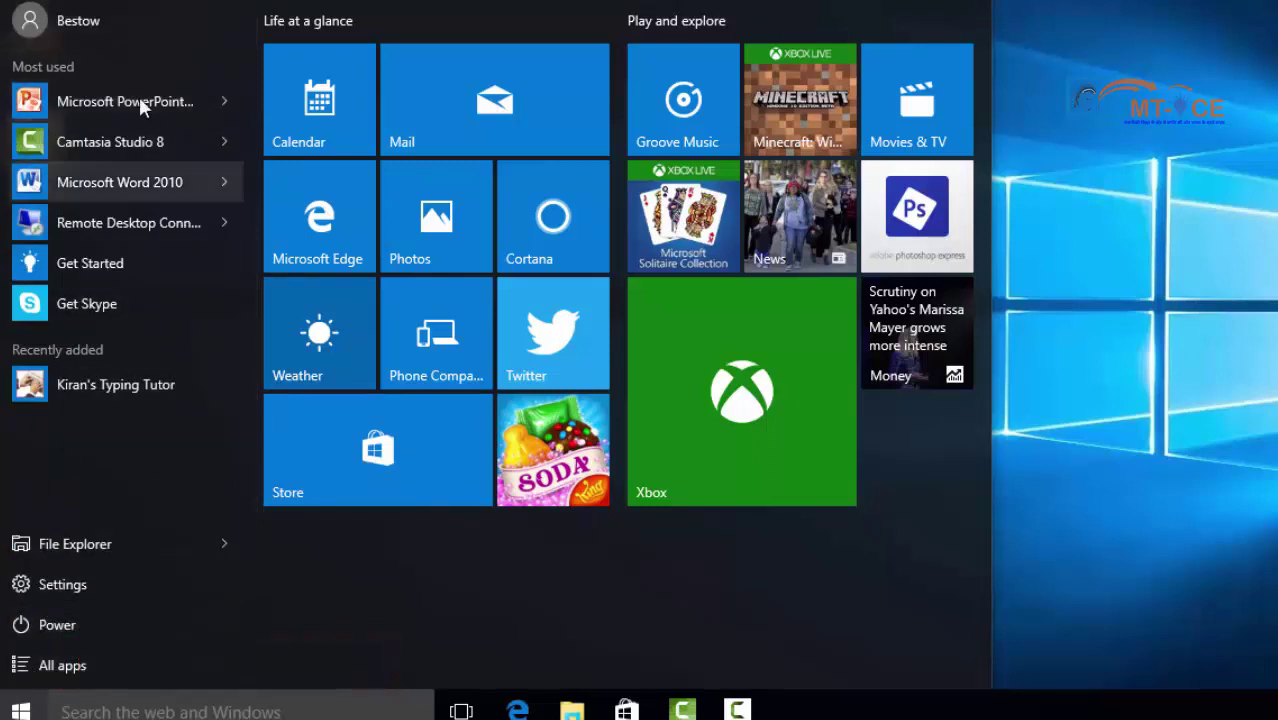
pyautogui.click(45, 670)
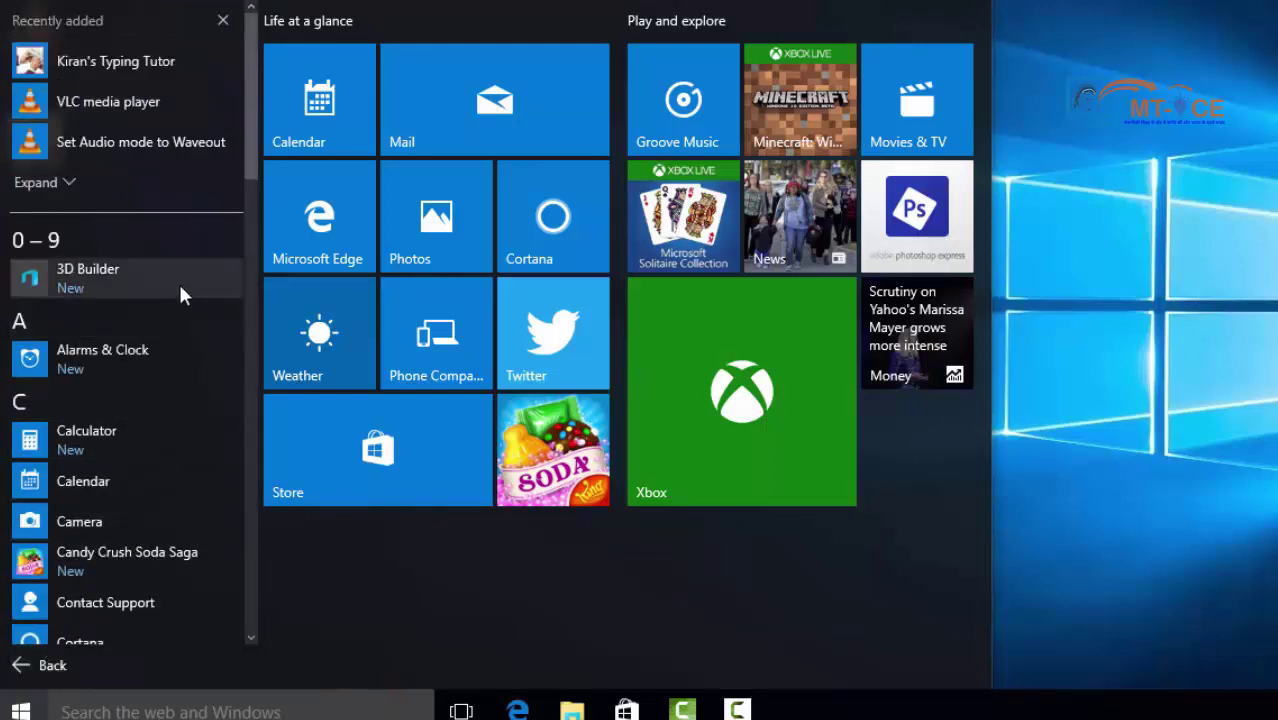
pyautogui.scroll(-5, 175, 300)
pyautogui.scroll(-8, 151, 580)
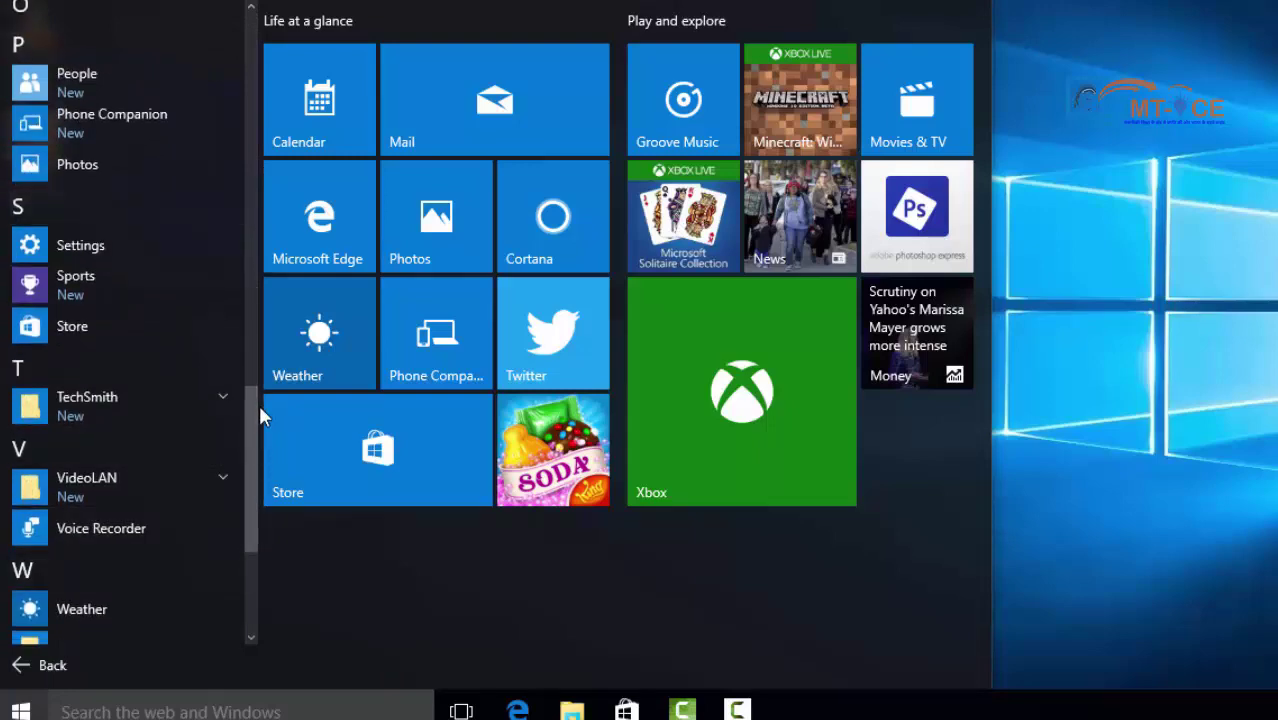
pyautogui.scroll(5, 251, 246)
pyautogui.scroll(8, 268, 57)
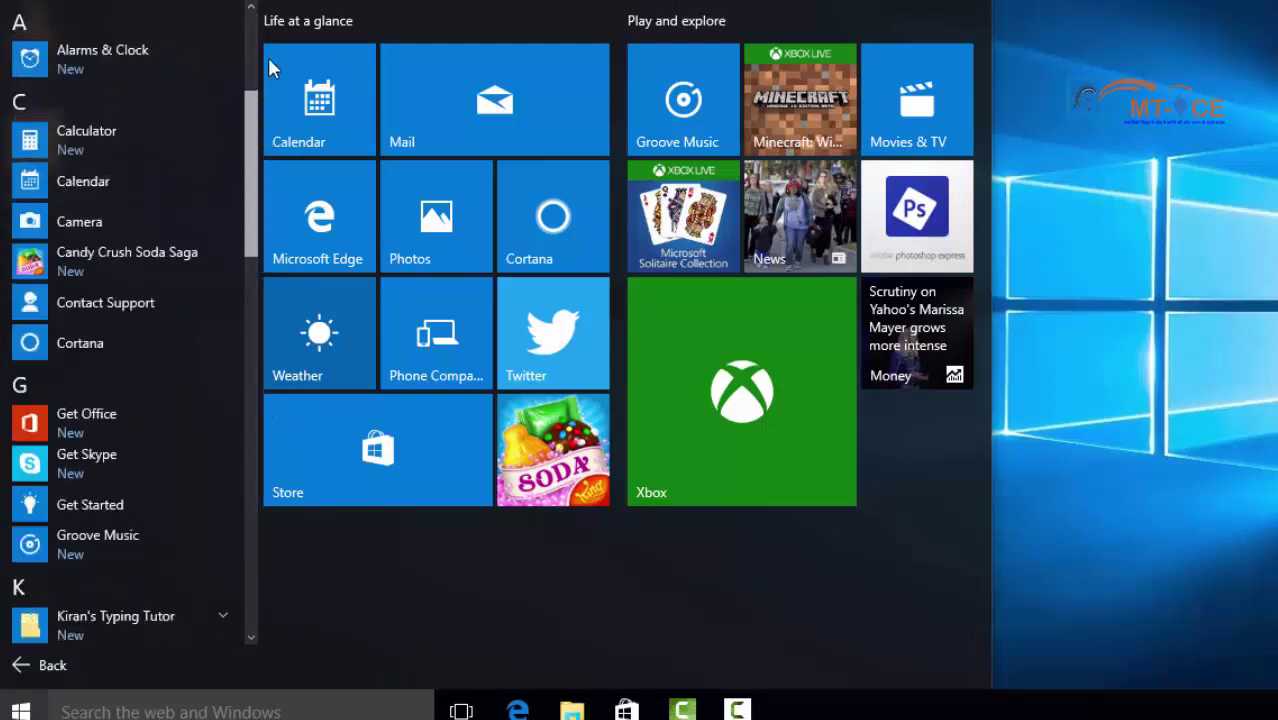
pyautogui.scroll(-13, 260, 190)
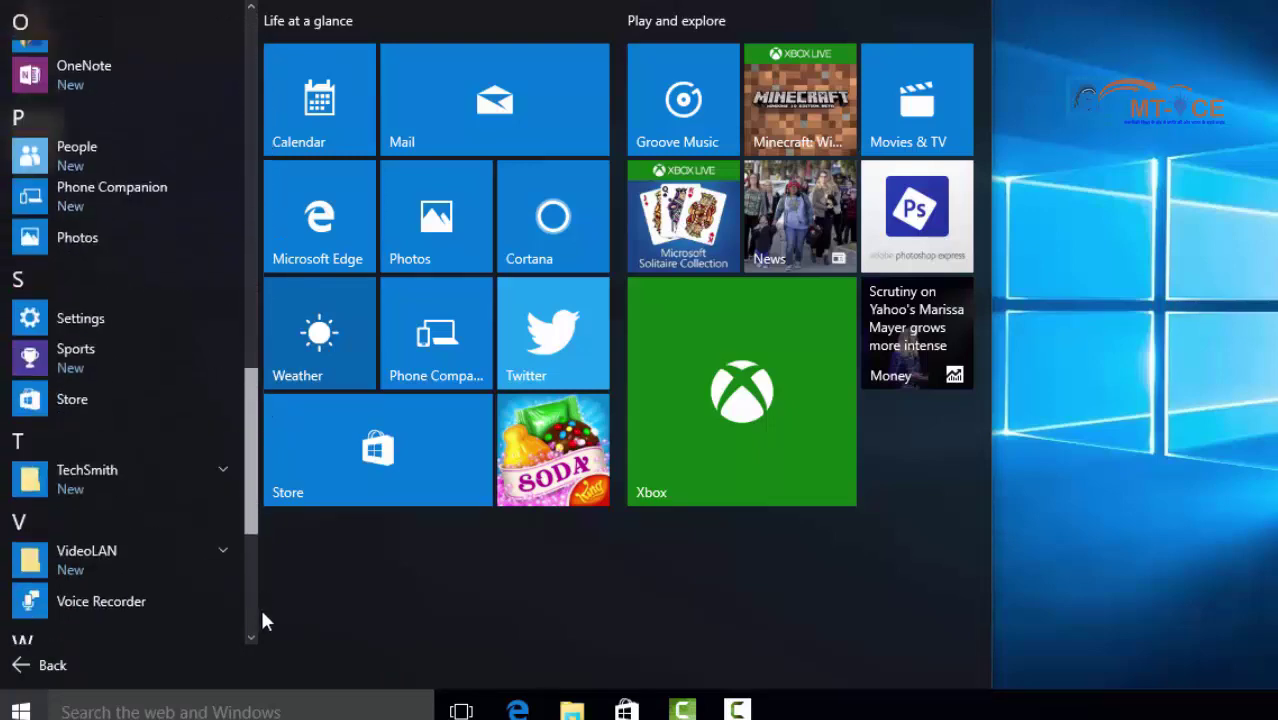
pyautogui.scroll(13, 230, 290)
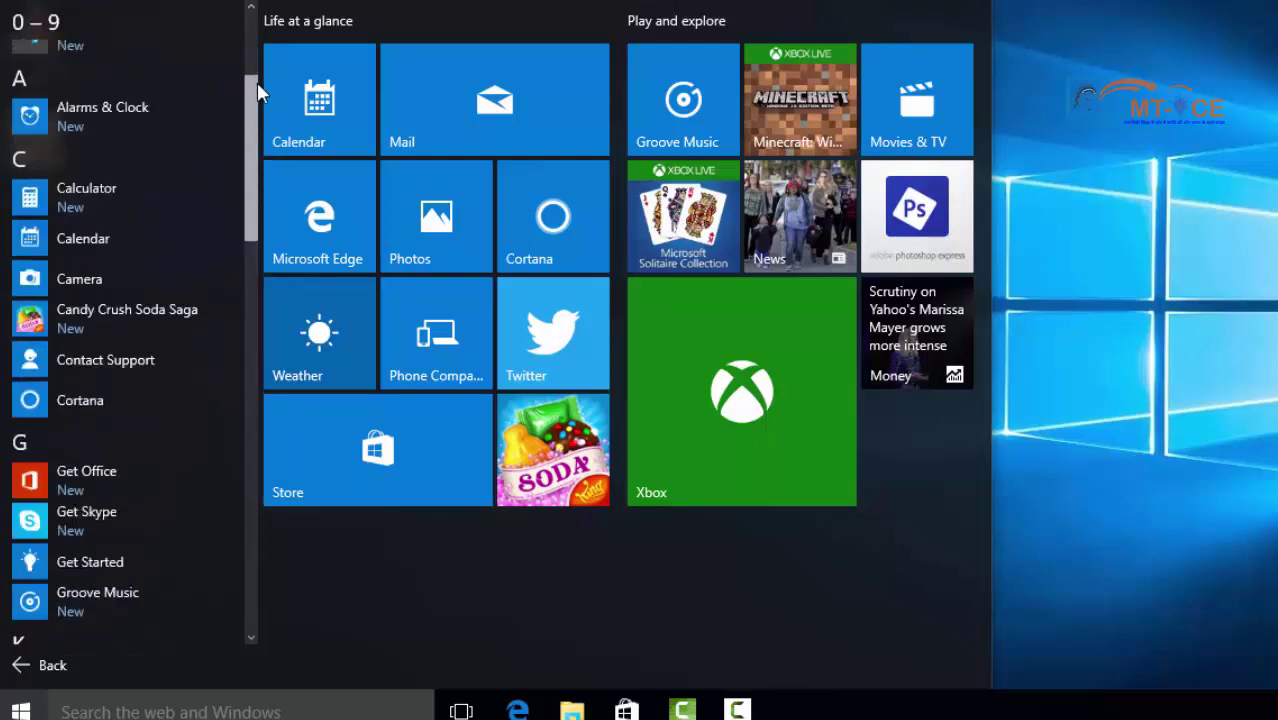
pyautogui.scroll(-5, 255, 330)
pyautogui.scroll(-6, 255, 330)
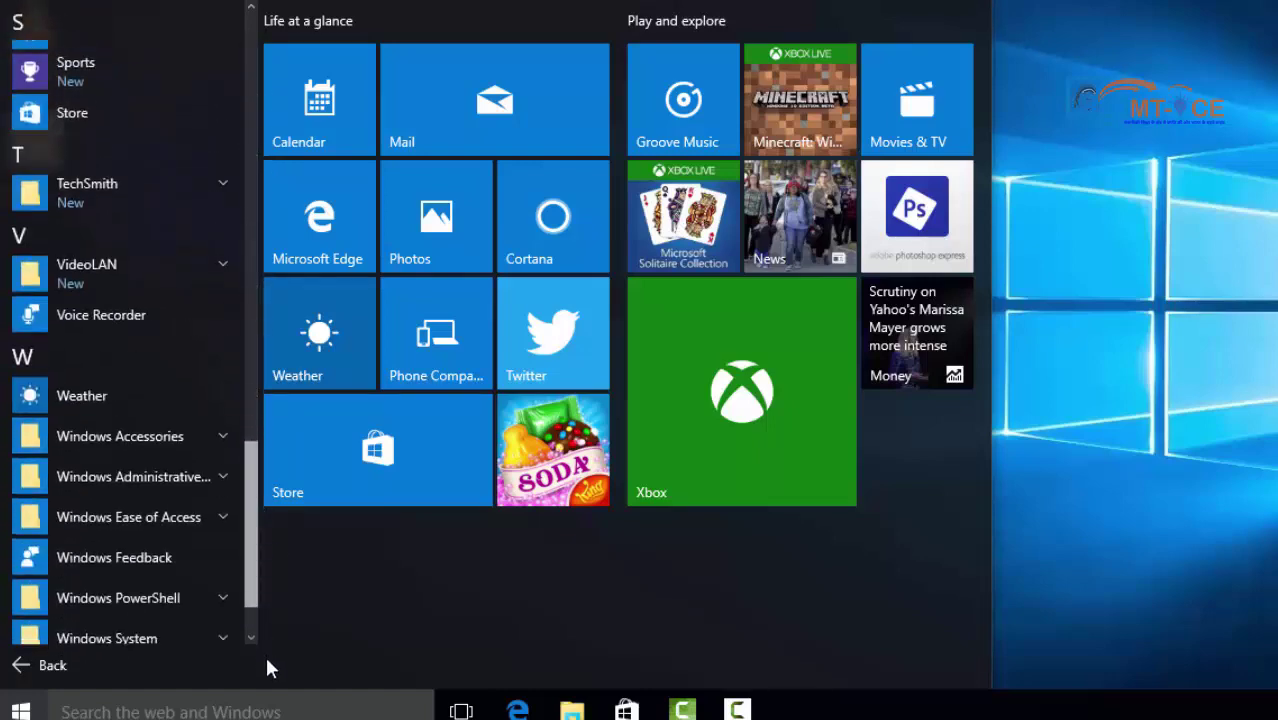
pyautogui.scroll(13, 265, 653)
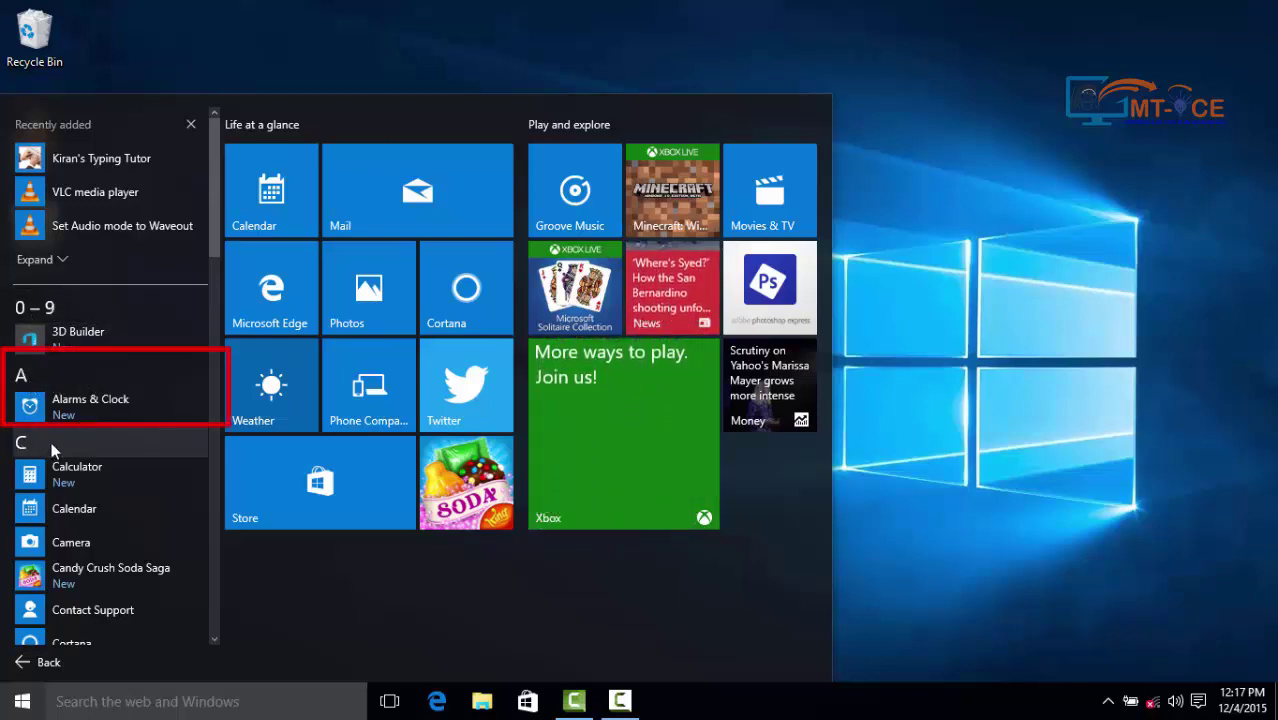
# - Jump to the C apps through the alphabetical index, launch Calculator, and close its window
pyautogui.click(51, 378)
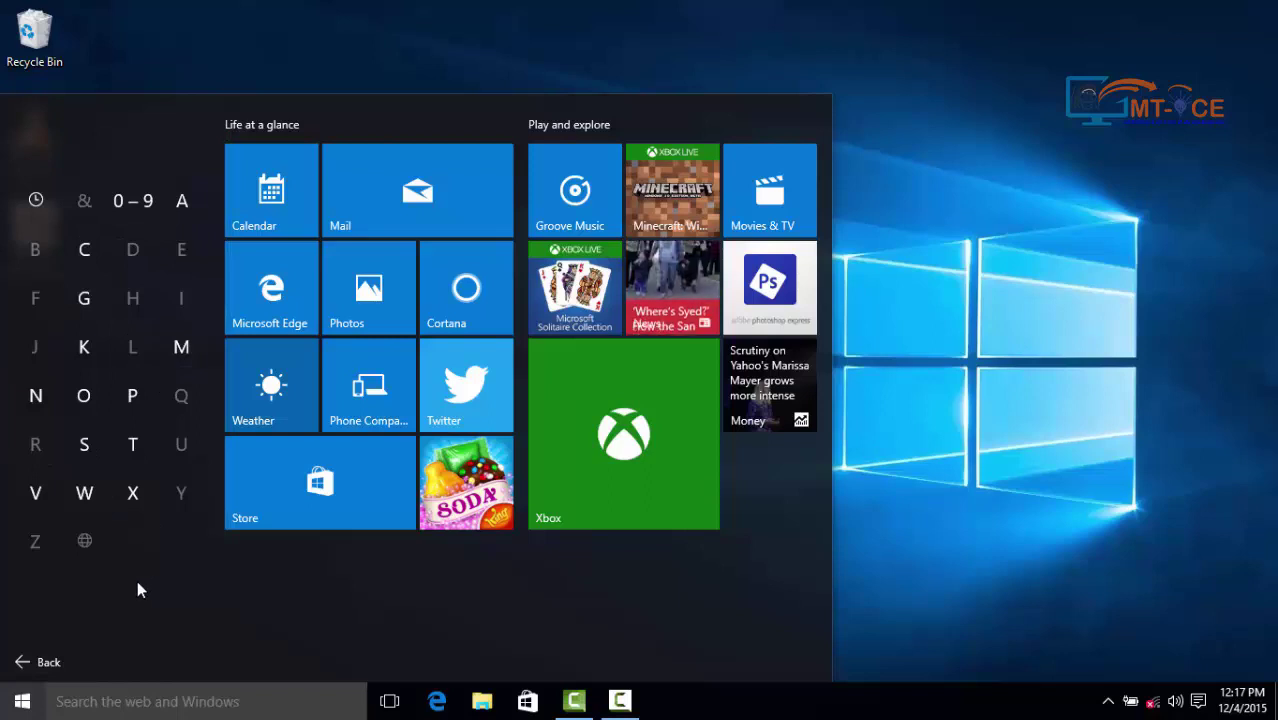
pyautogui.click(86, 250)
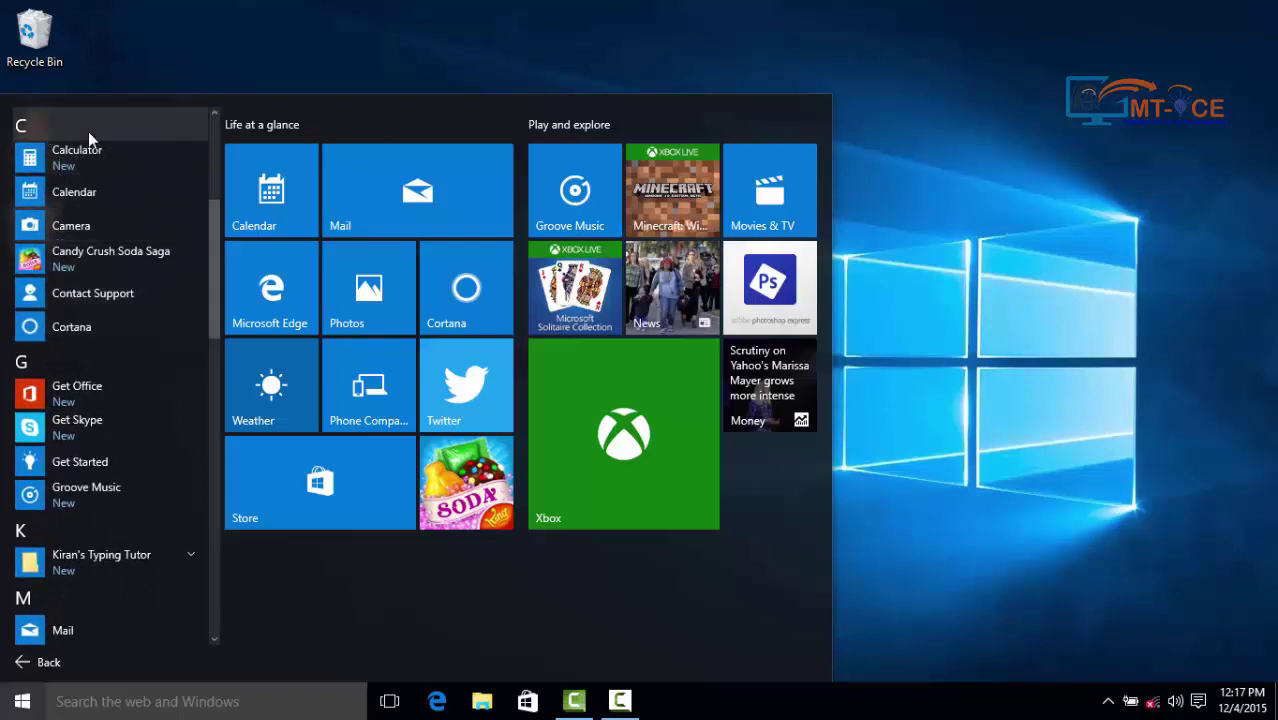
pyautogui.click(57, 175)
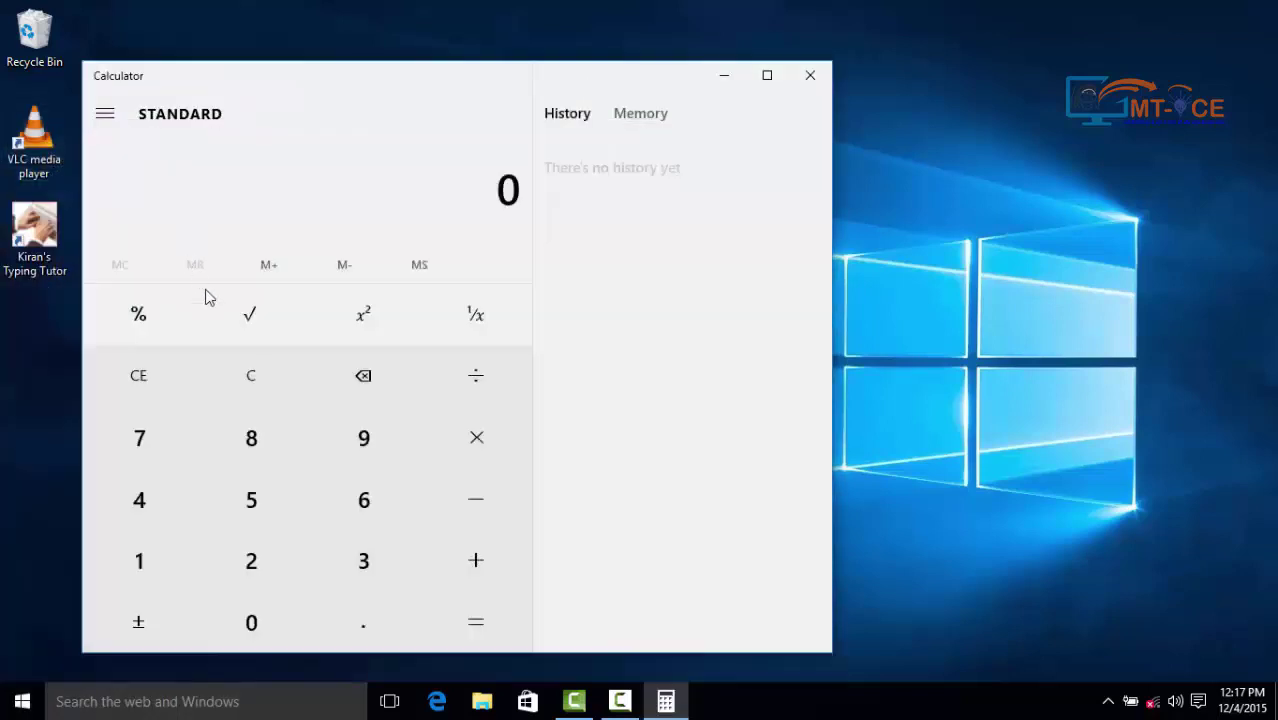
pyautogui.click(812, 80)
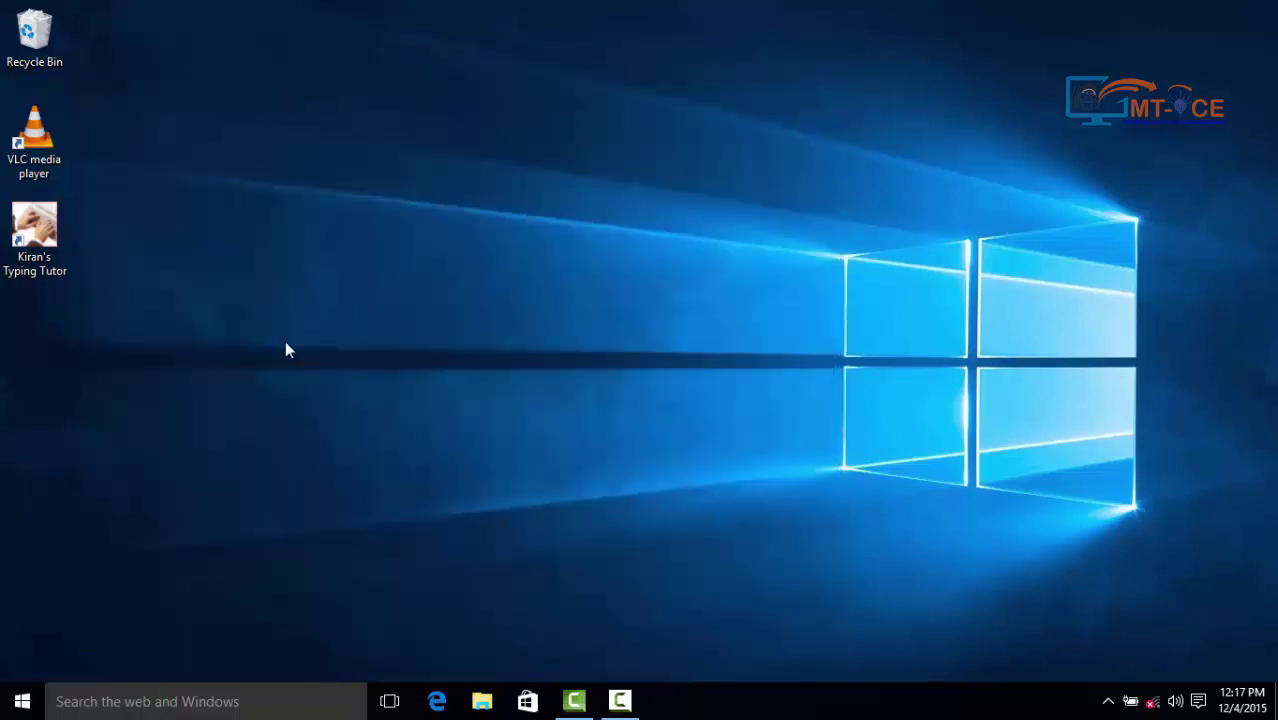
# - Reopen the list of all apps and jump to the C group through the alphabetical index
pyautogui.click(14, 708)
pyautogui.click(29, 662)
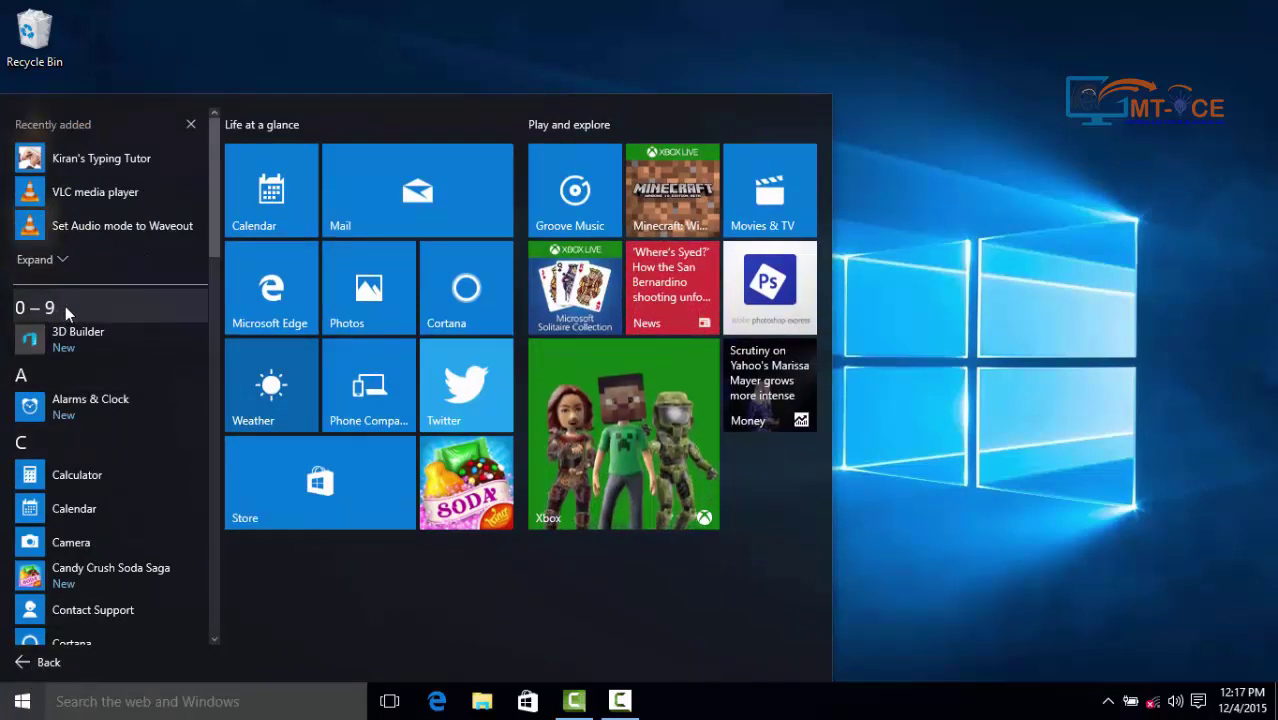
pyautogui.click(42, 440)
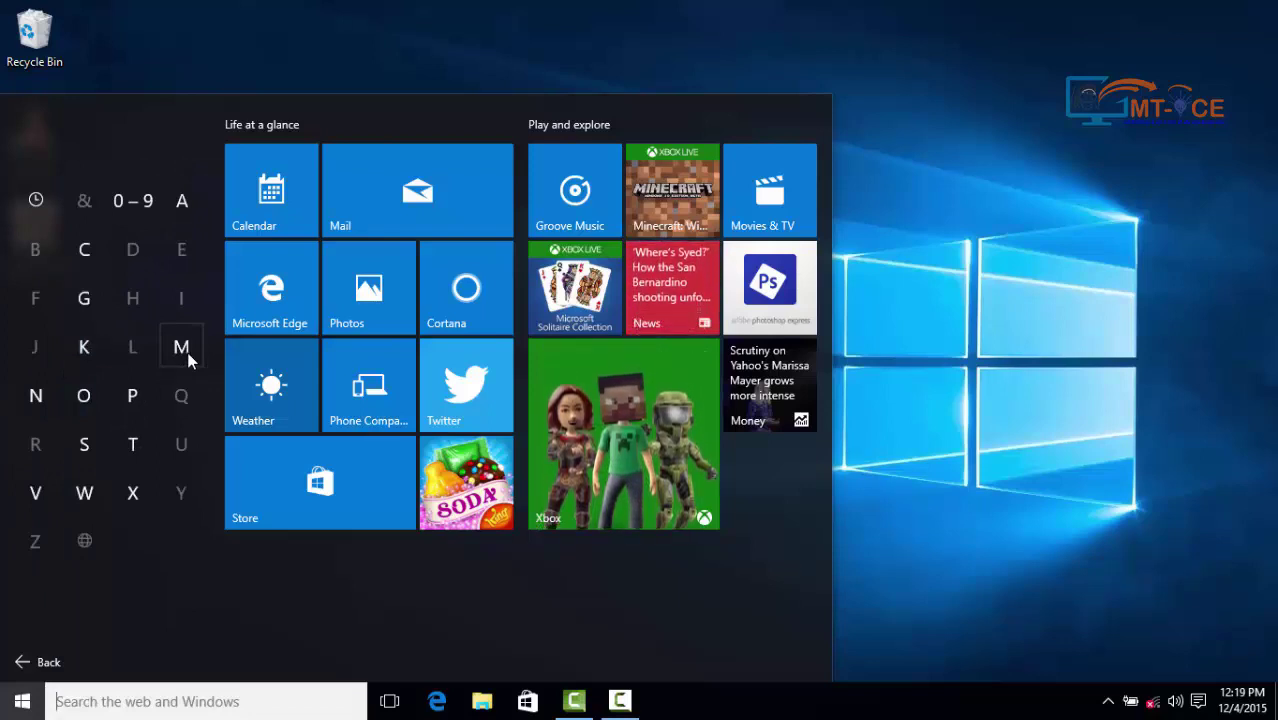
pyautogui.click(44, 253)
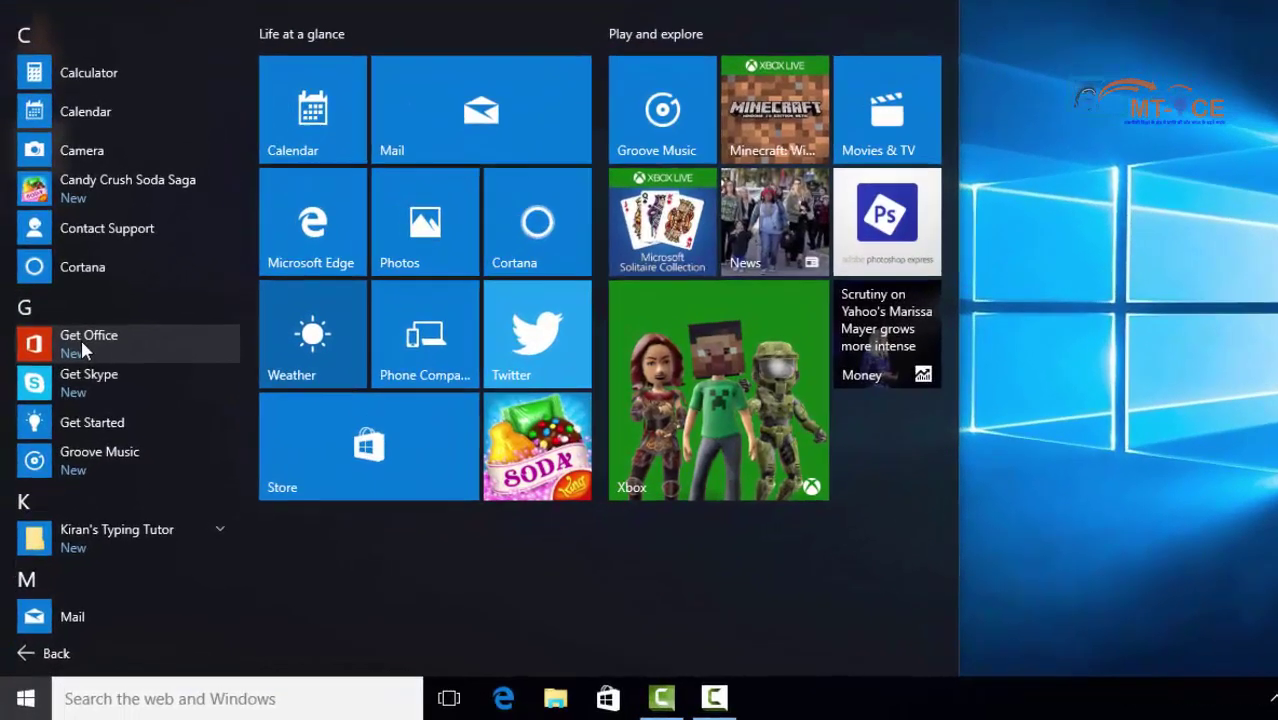
# - Expand the Windows Accessories folder in the W group of all apps, look through its programs, and collapse it
pyautogui.scroll(5, 180, 330)
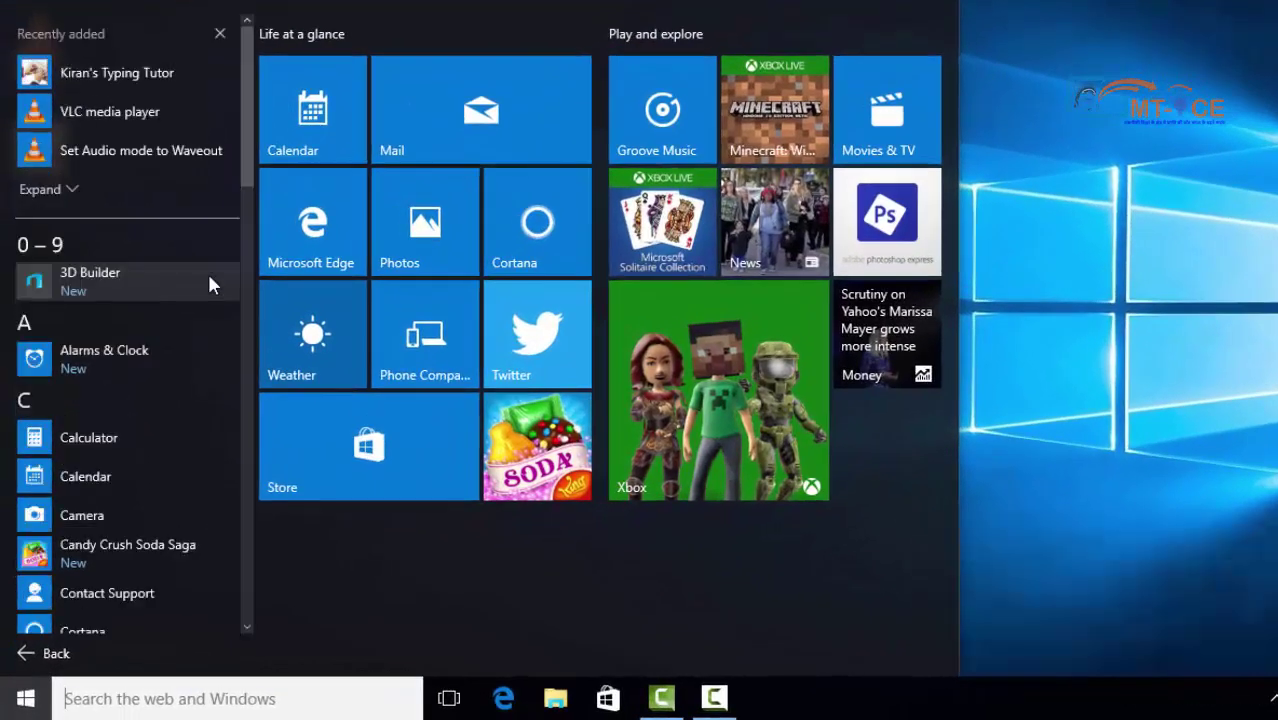
pyautogui.scroll(-3, 180, 400)
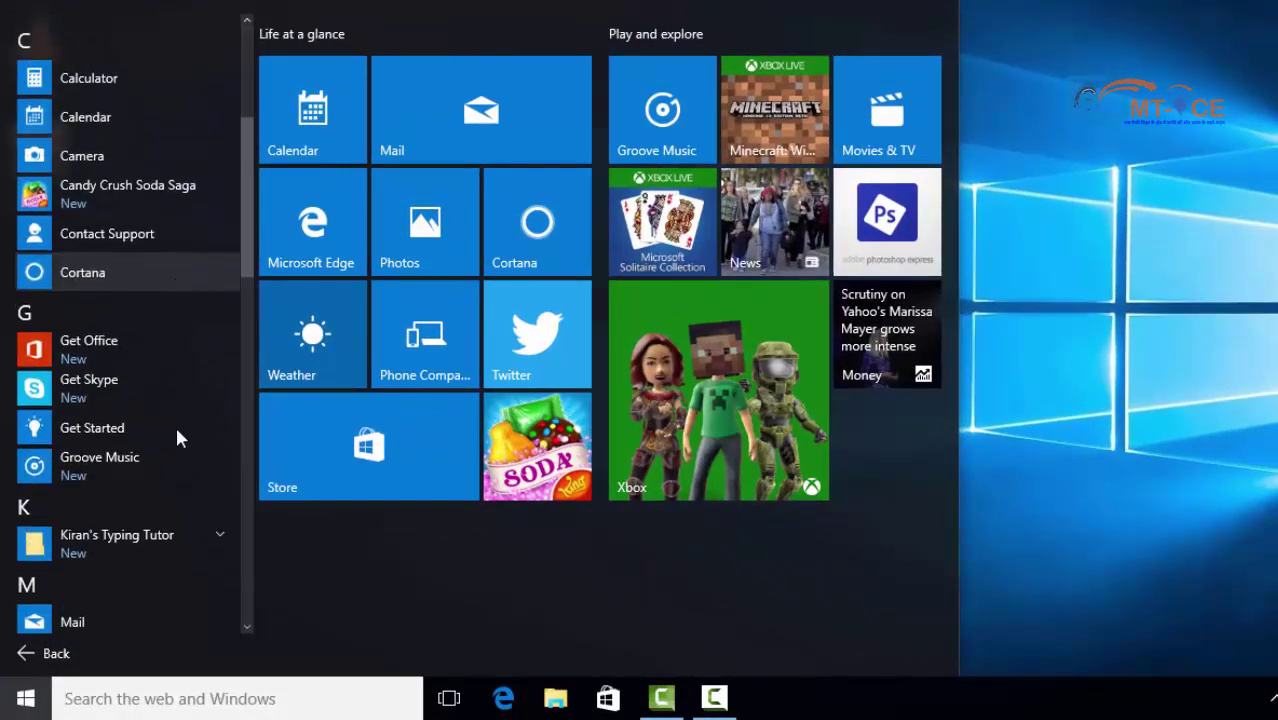
pyautogui.scroll(-10, 180, 445)
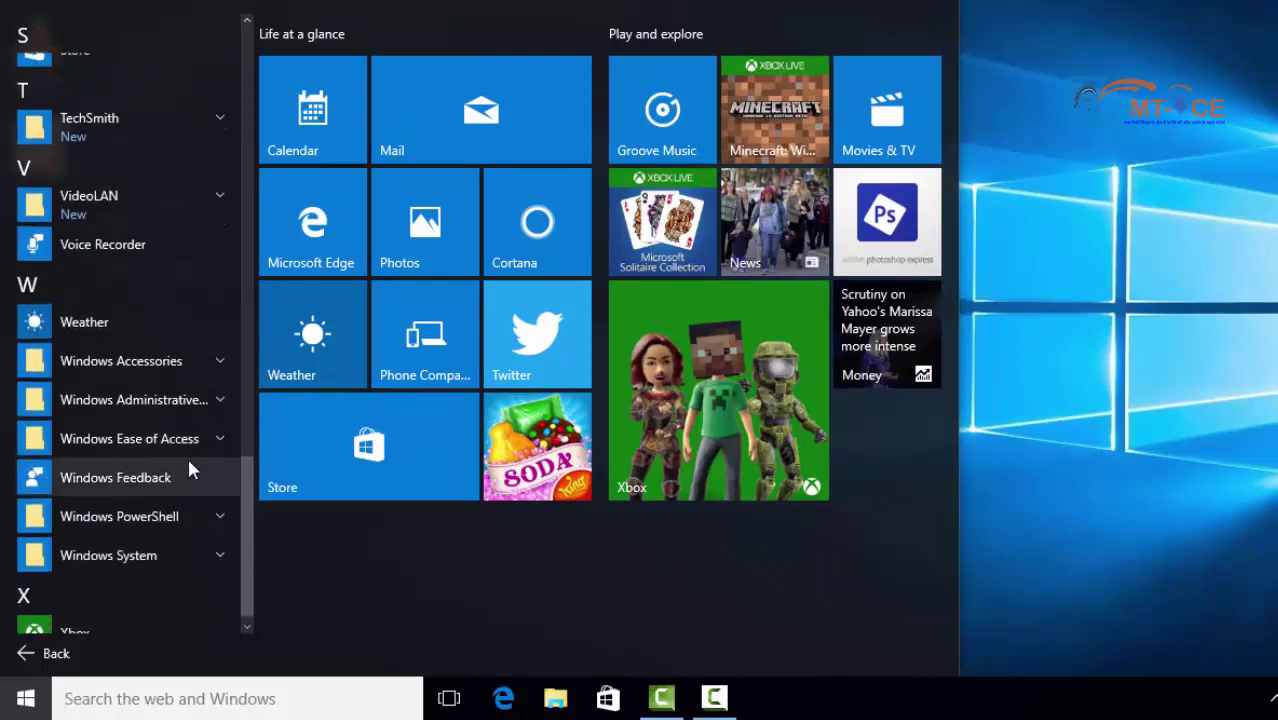
pyautogui.scroll(-1, 189, 469)
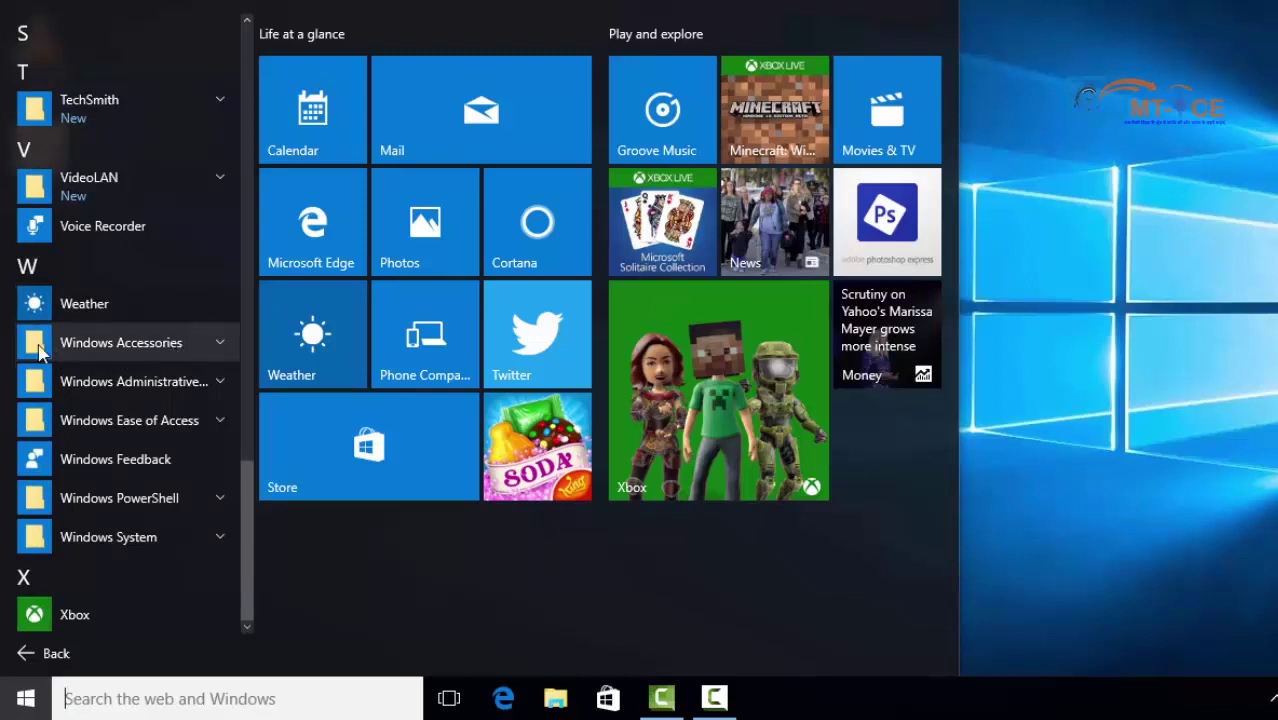
pyautogui.click(218, 340)
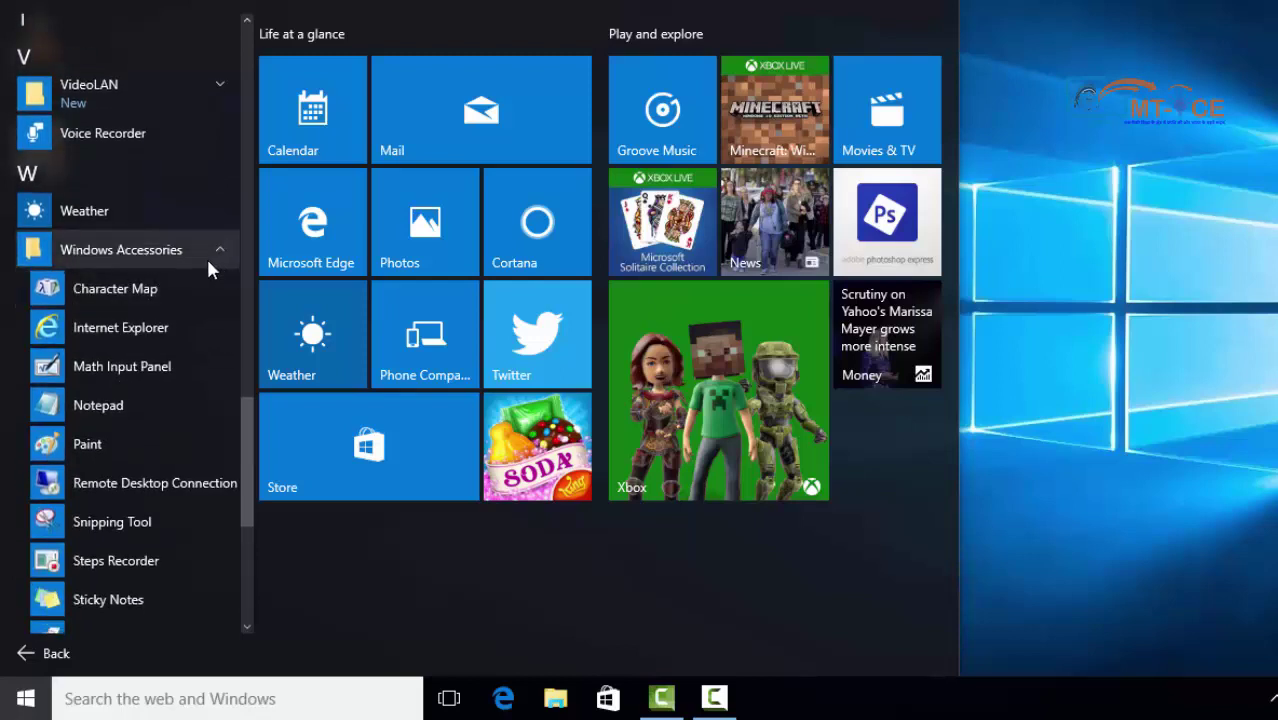
pyautogui.scroll(-2, 205, 320)
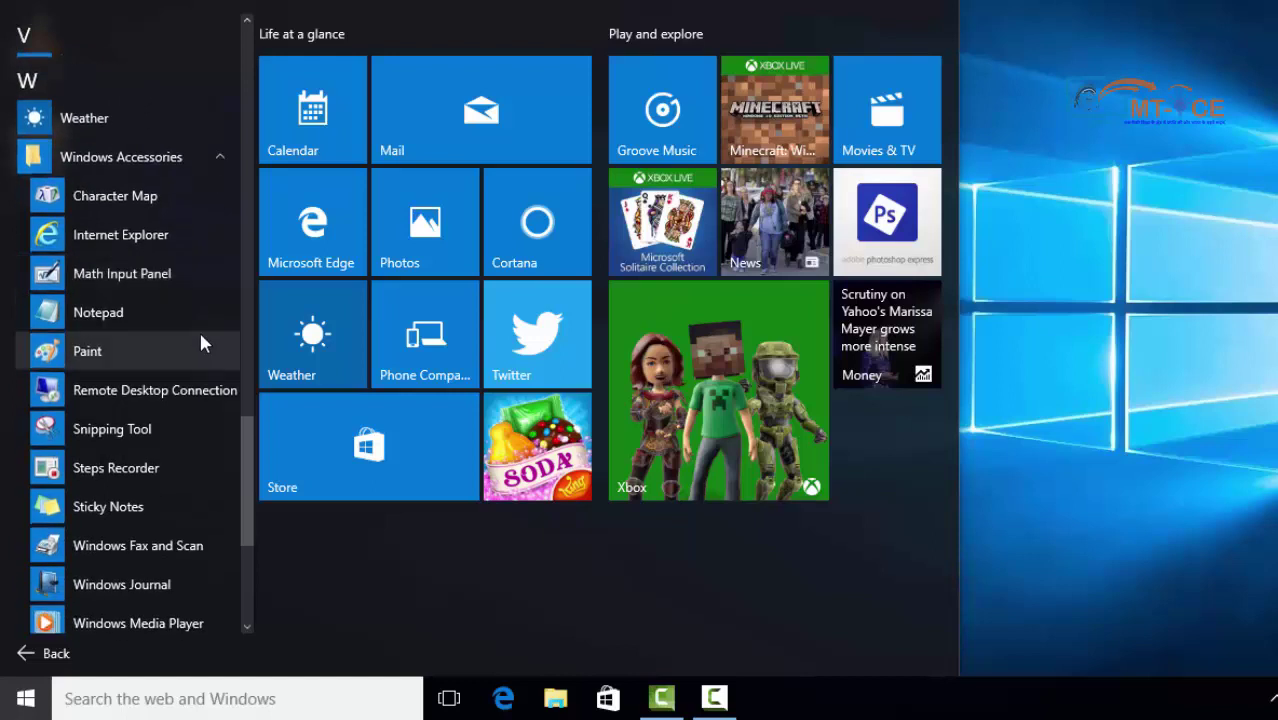
pyautogui.scroll(-2, 170, 225)
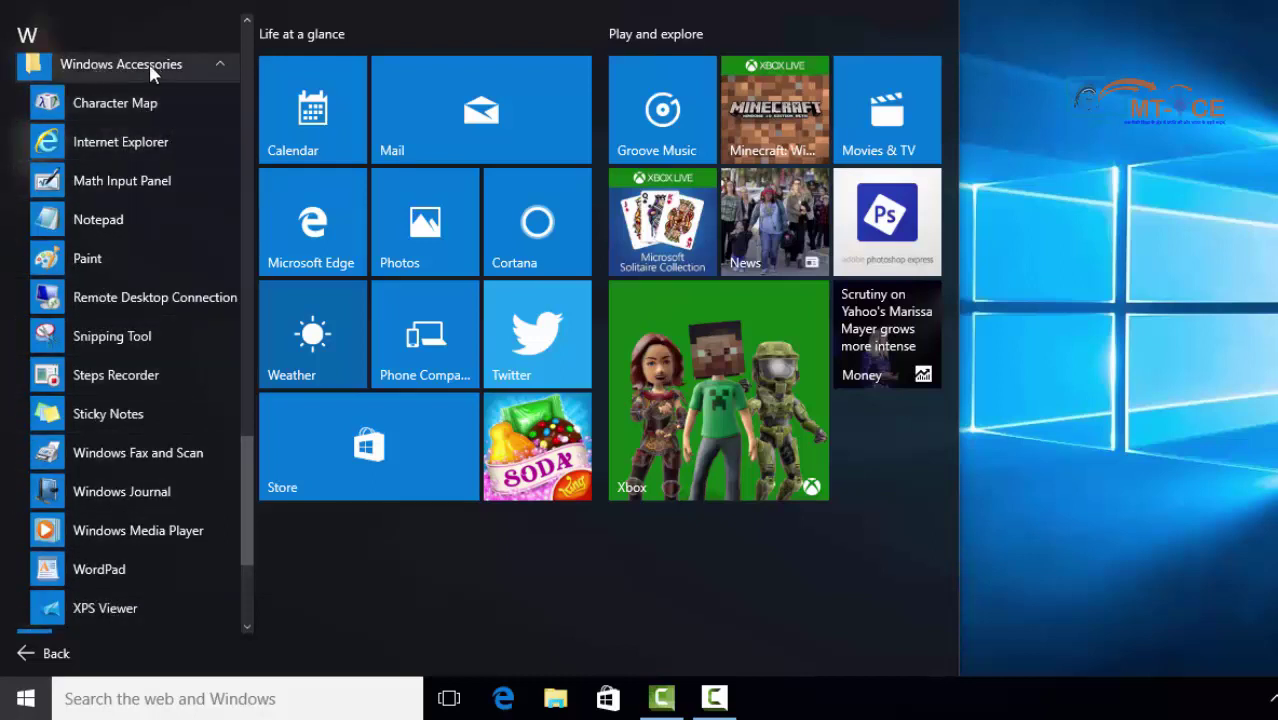
pyautogui.click(214, 63)
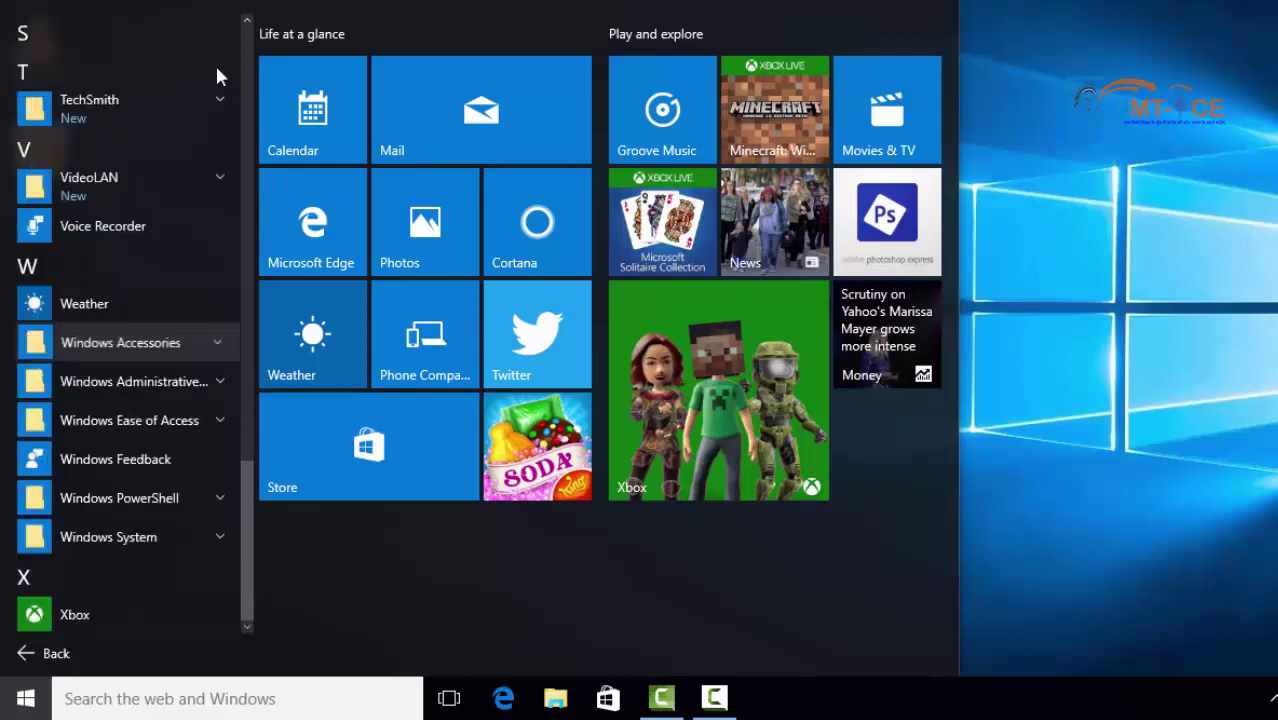
# - Expand the Windows Administrative Tools folder, look through its tools, and collapse it
pyautogui.click(220, 384)
pyautogui.scroll(-1, 205, 420)
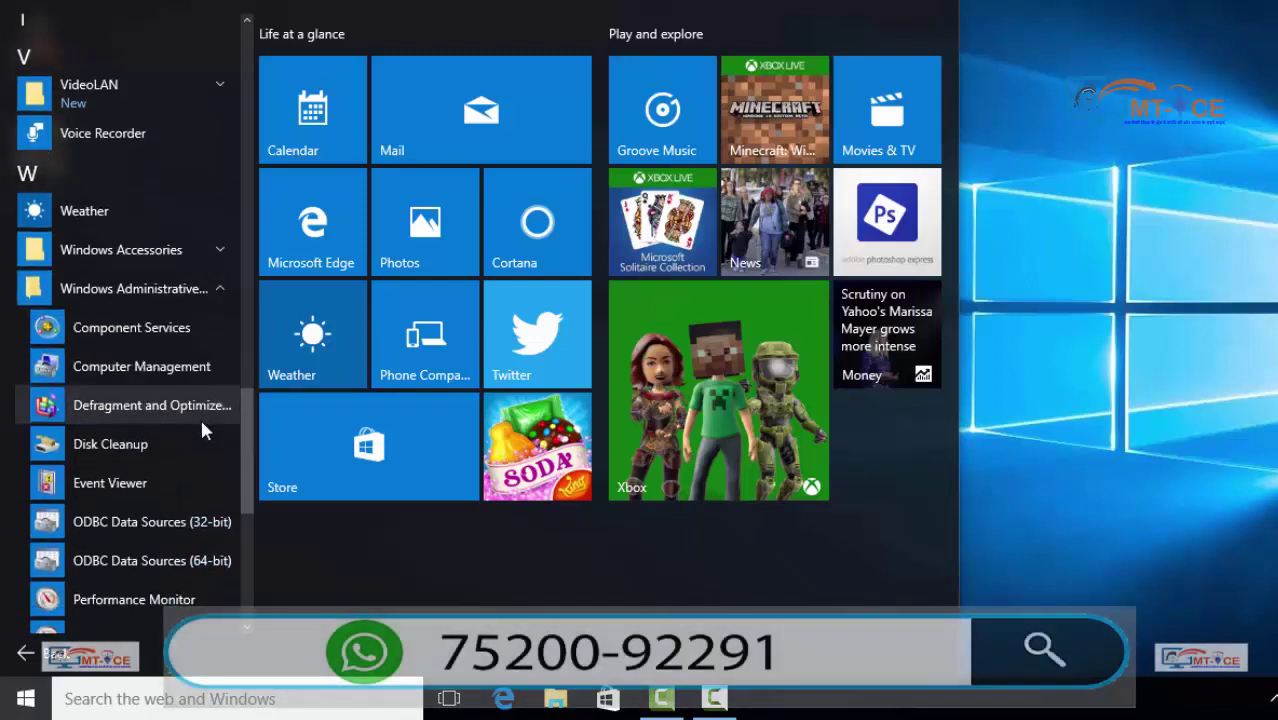
pyautogui.scroll(-2, 200, 416)
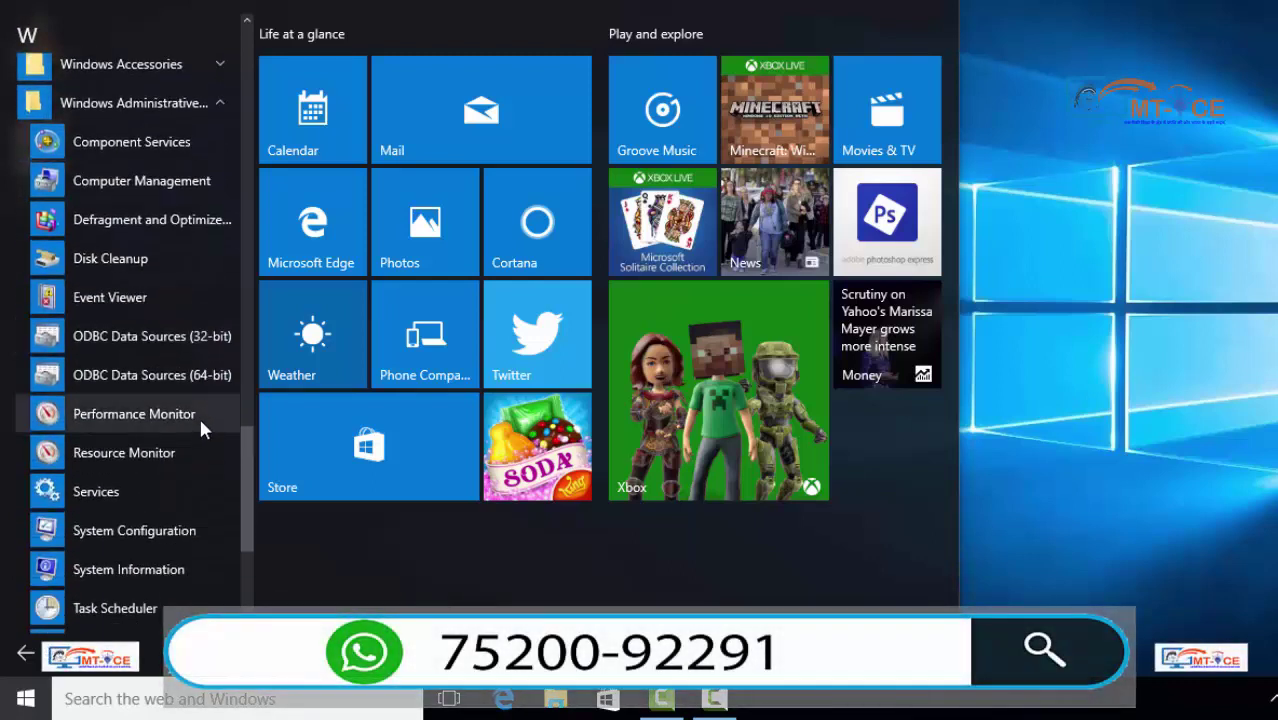
pyautogui.scroll(-3, 214, 370)
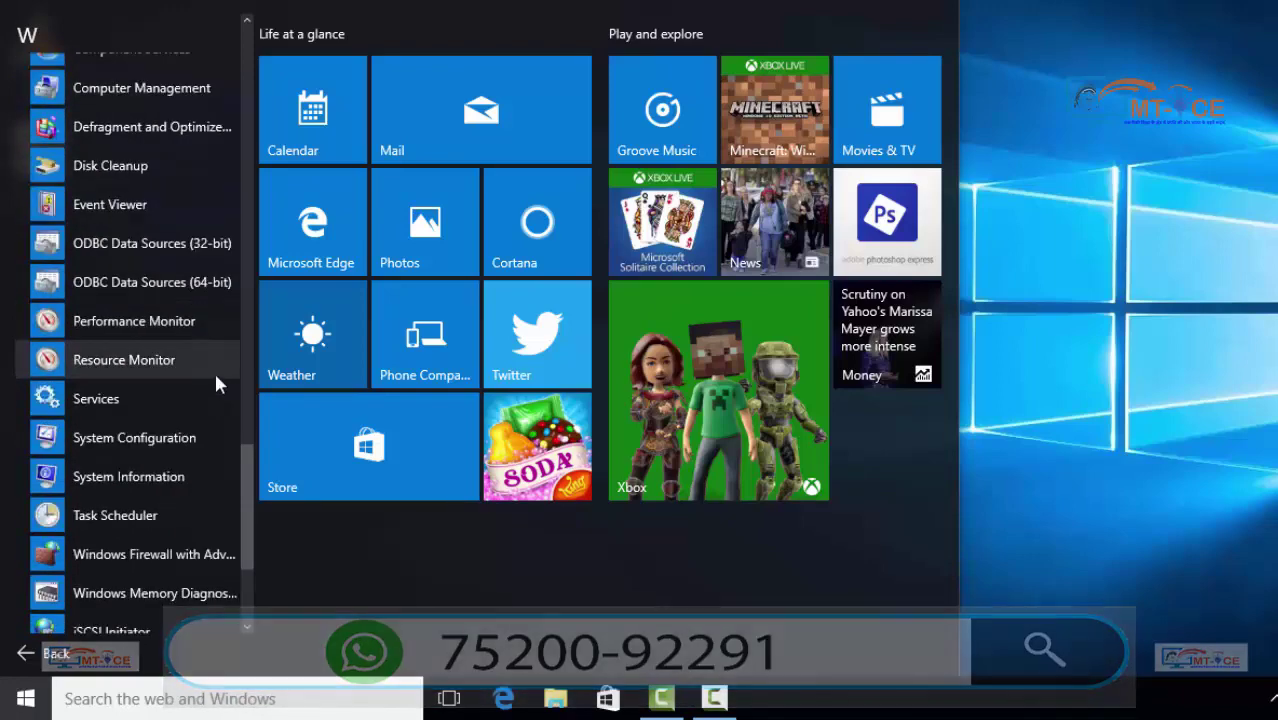
pyautogui.scroll(5, 214, 386)
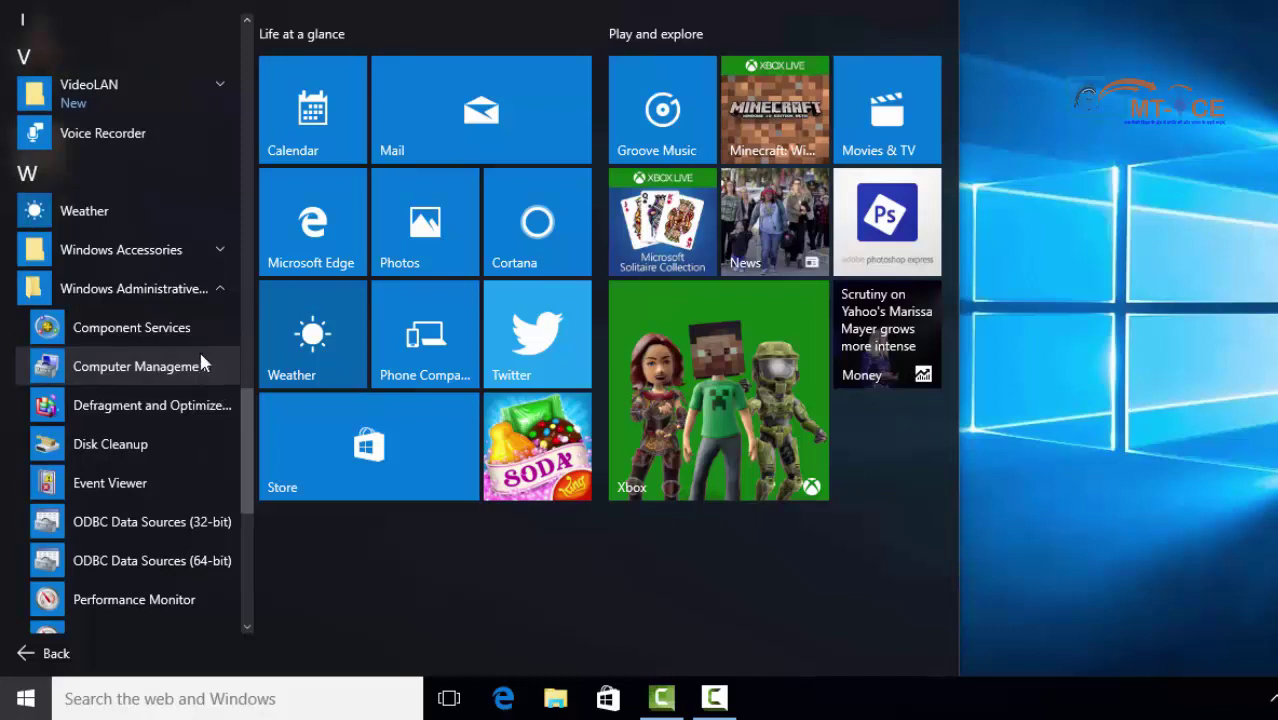
pyautogui.click(218, 289)
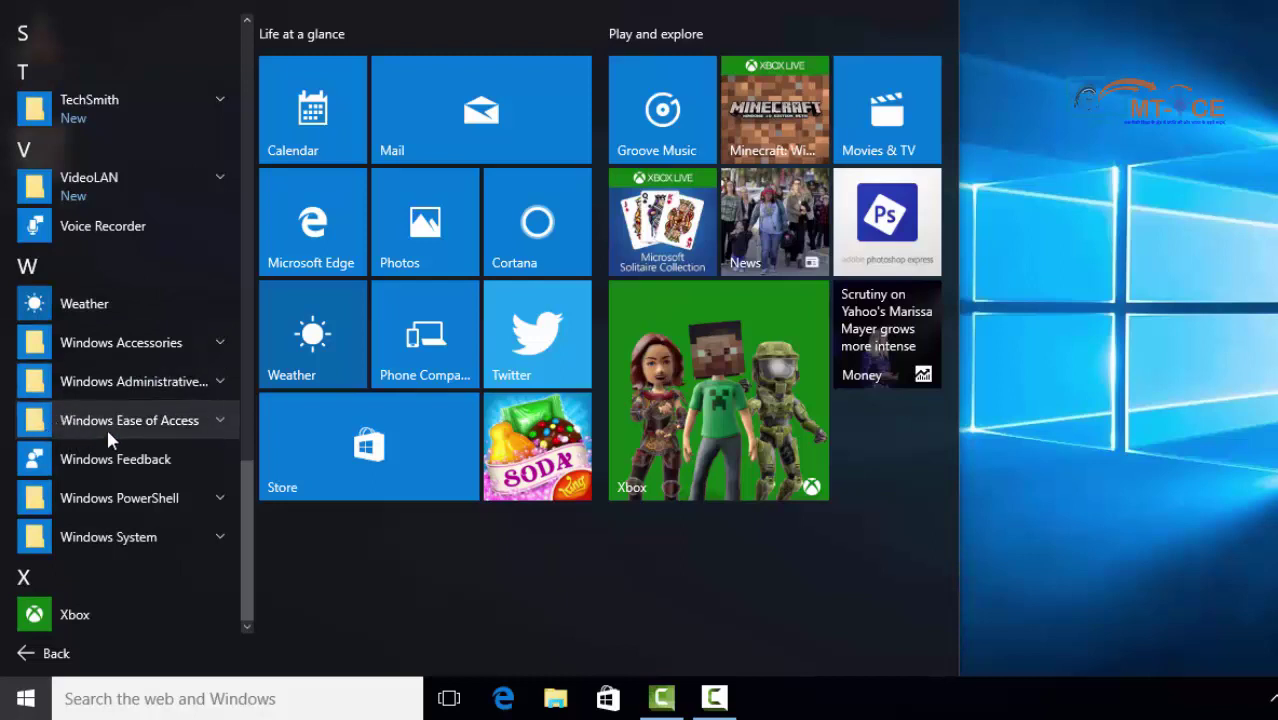
# - View the contents of the Windows Ease of Access folder, collapse it, and return to the main Start menu
pyautogui.click(208, 418)
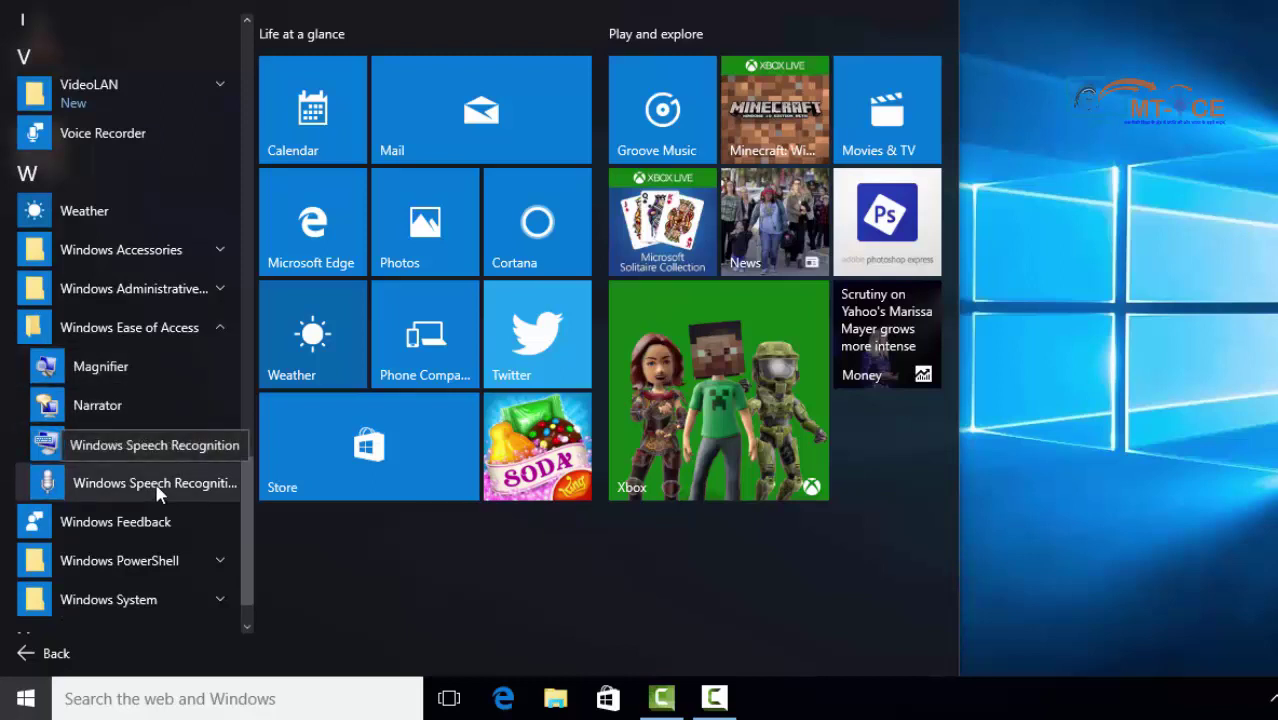
pyautogui.click(206, 330)
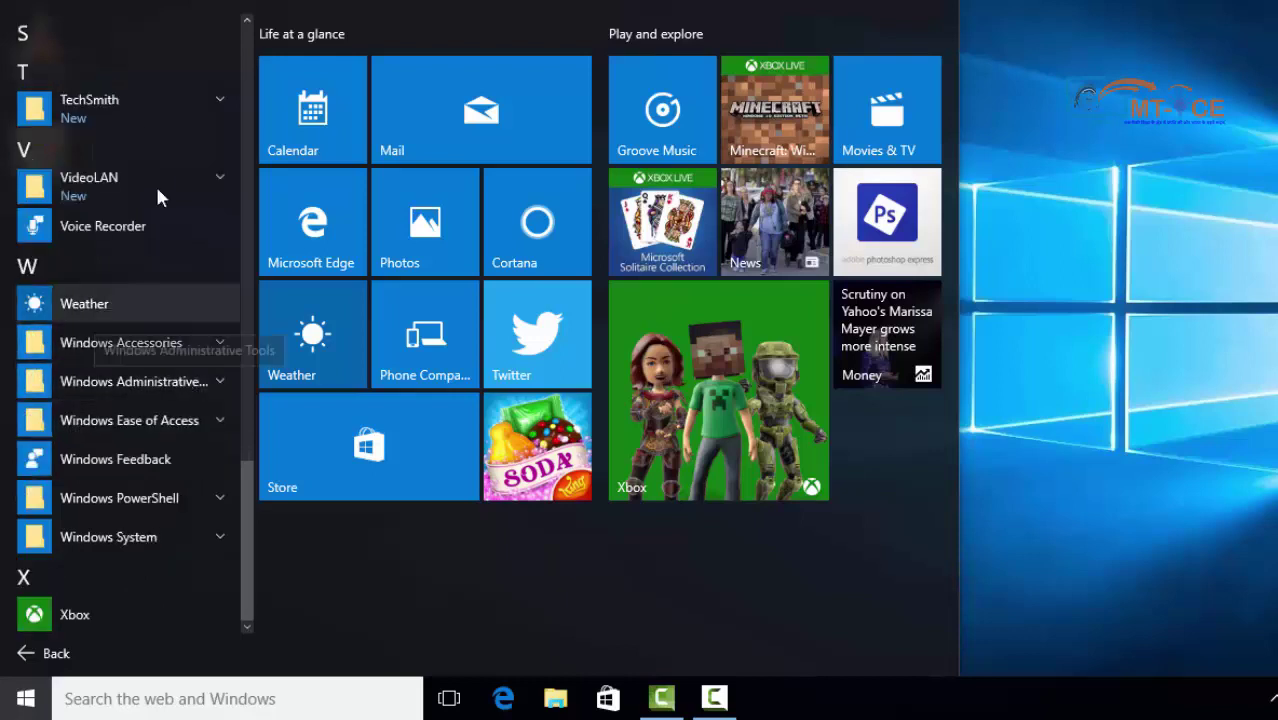
pyautogui.click(57, 655)
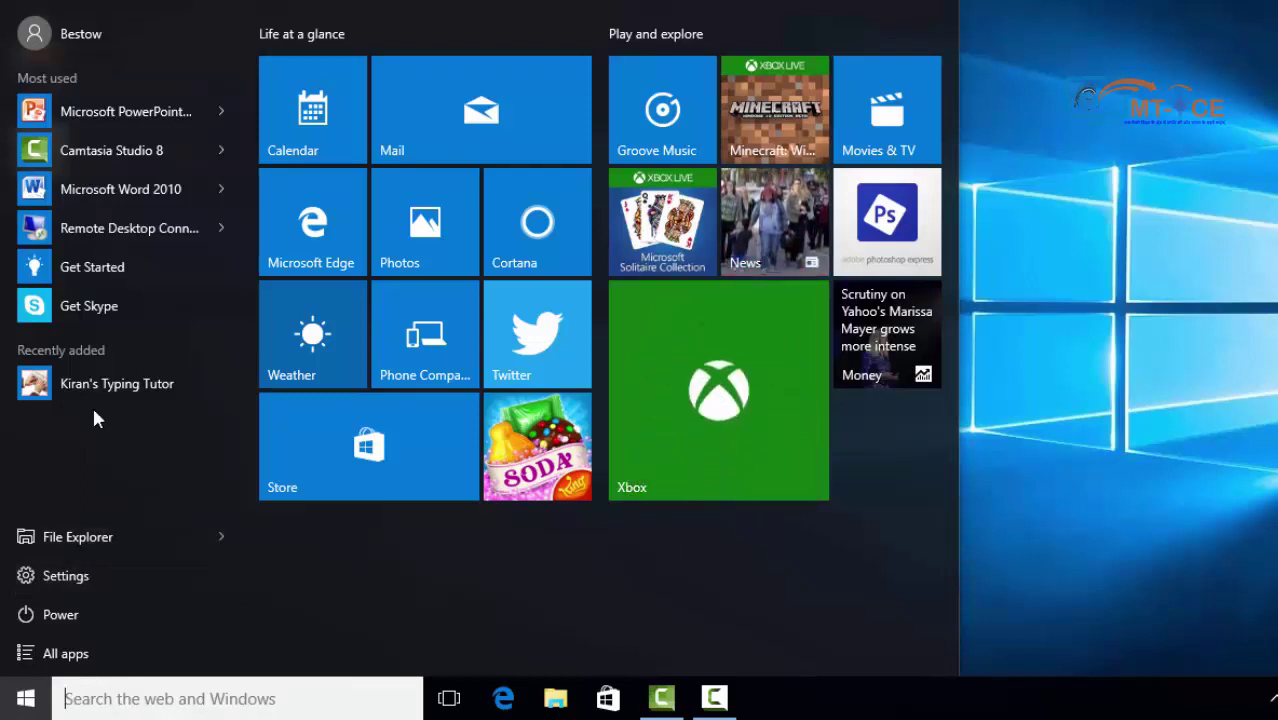
# - Pin Microsoft Word 2010 to Start and Microsoft PowerPoint to the taskbar from the Most used list
pyautogui.rightClick(110, 187)
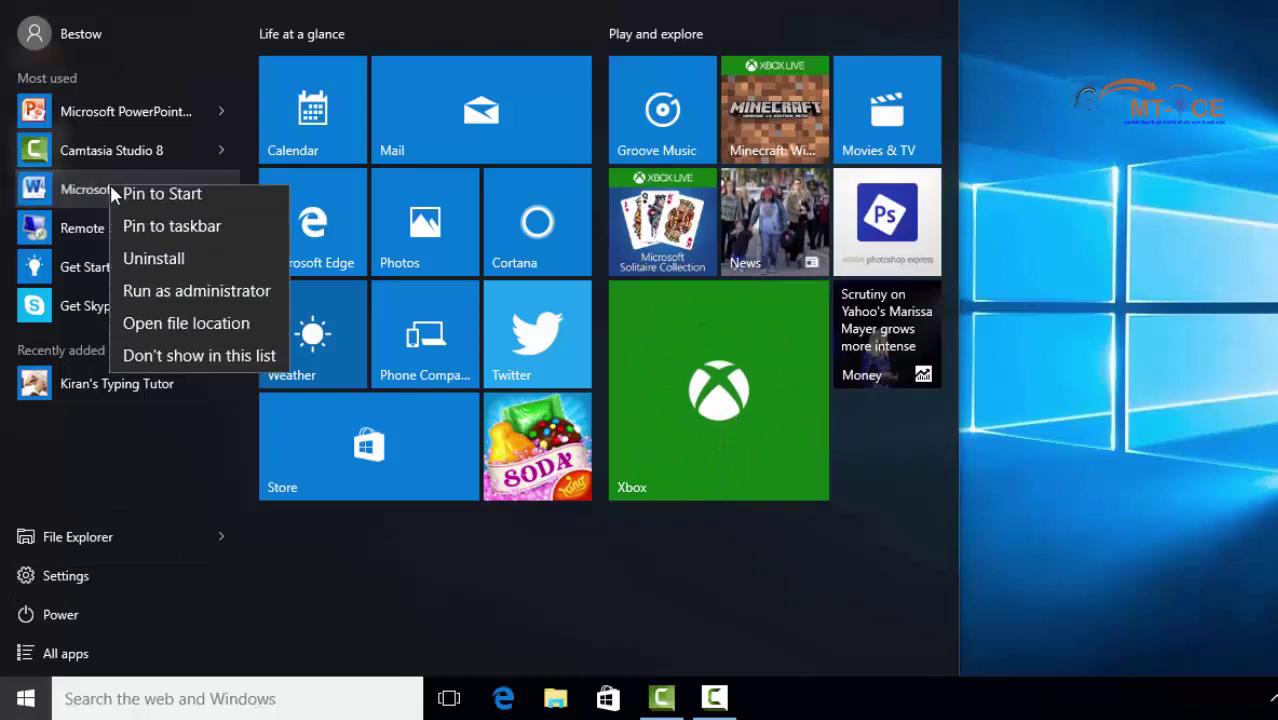
pyautogui.click(160, 203)
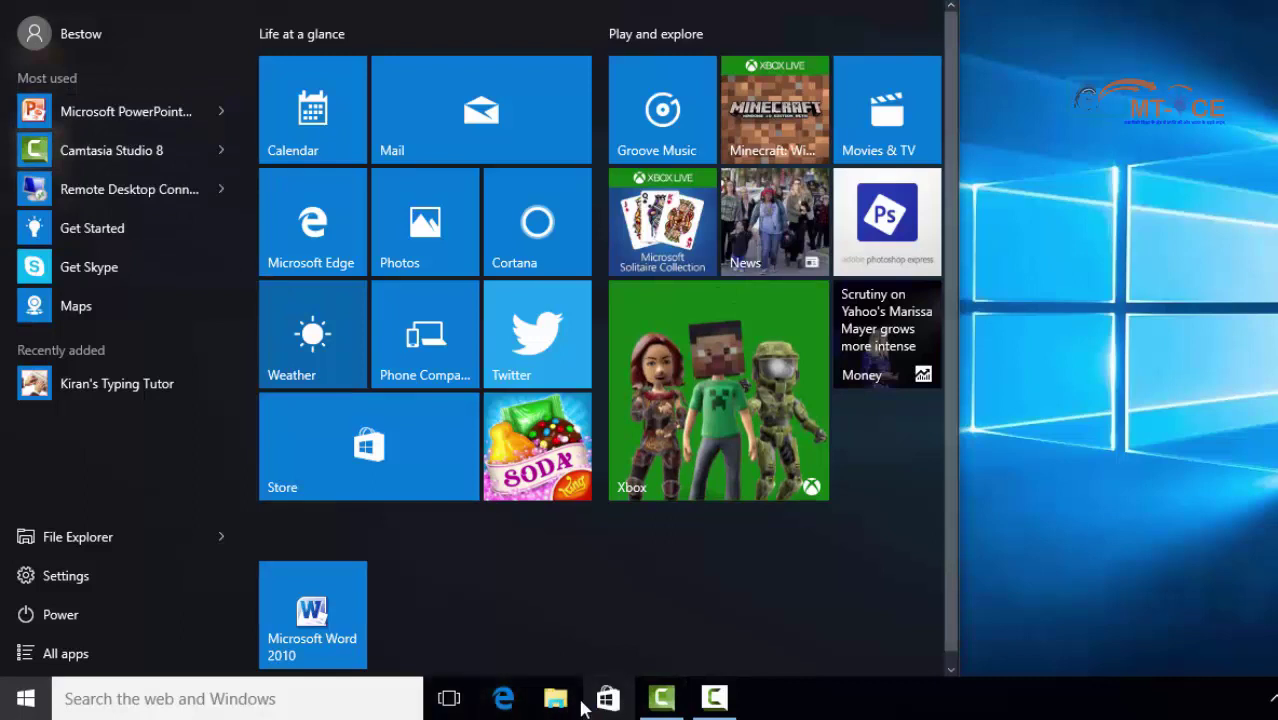
pyautogui.rightClick(98, 118)
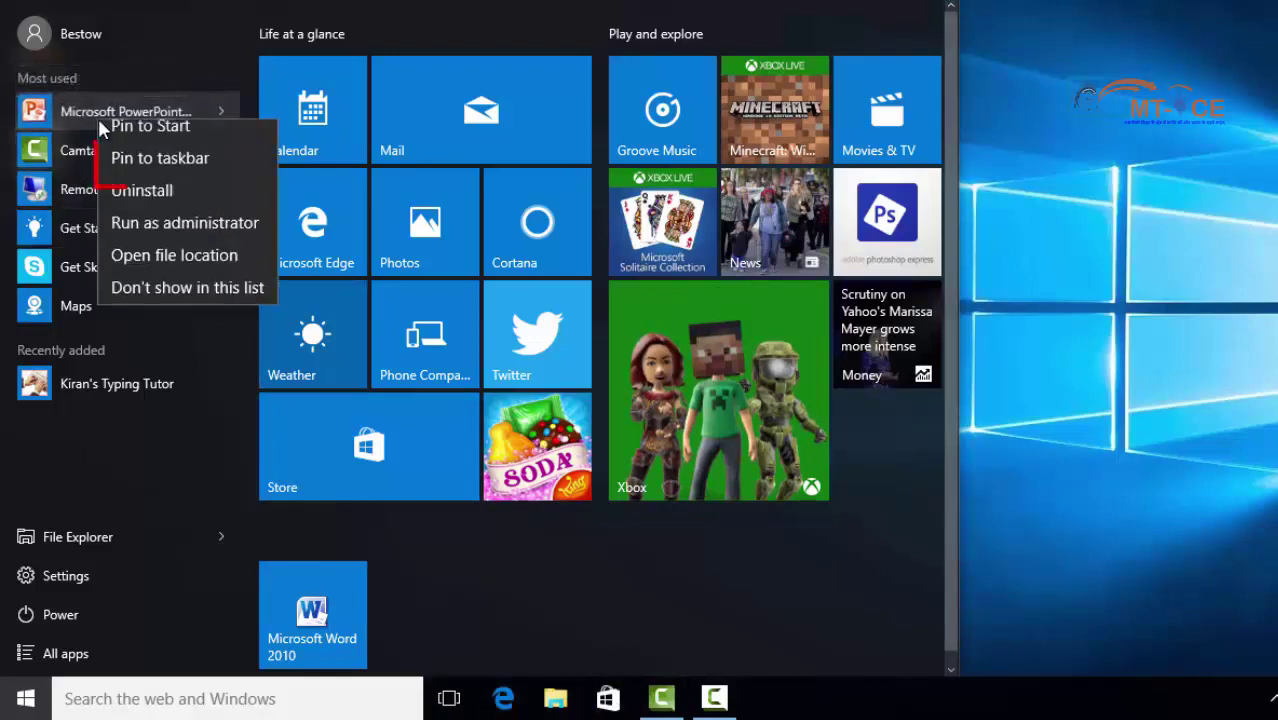
pyautogui.click(143, 166)
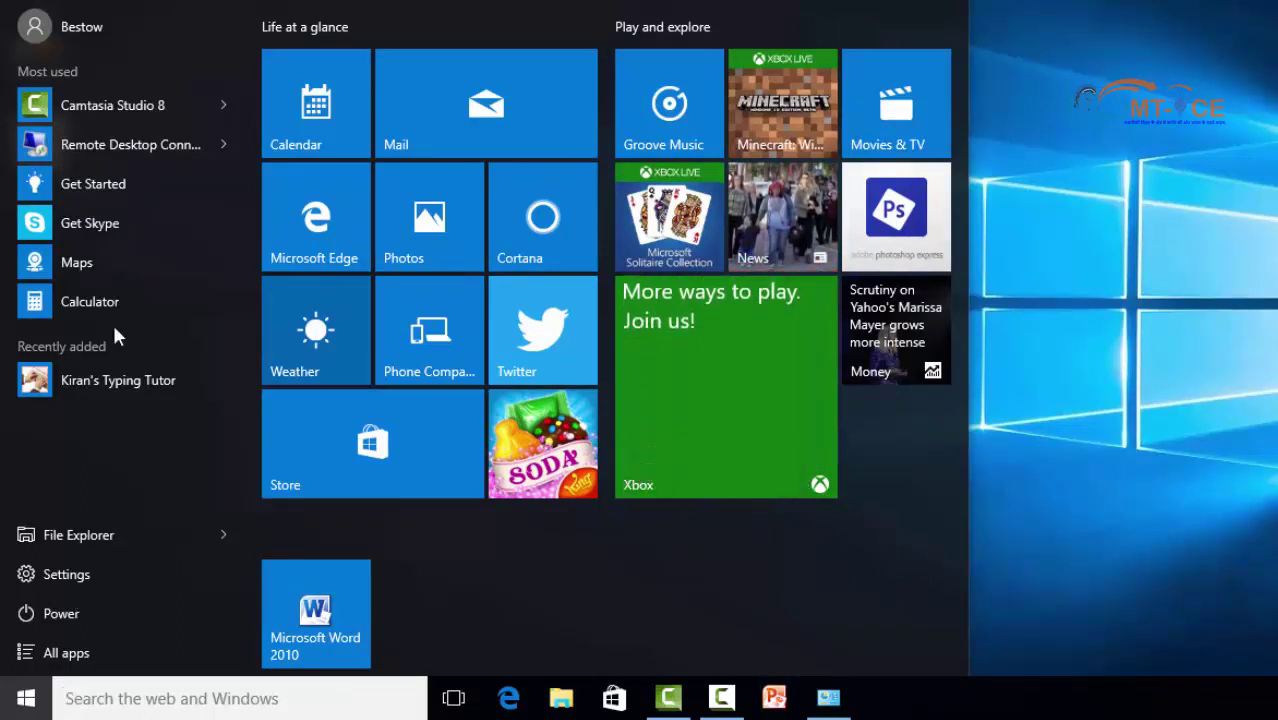
# - Remove Camtasia Studio 8 and Paint from the Start menu's Most used list
pyautogui.rightClick(90, 110)
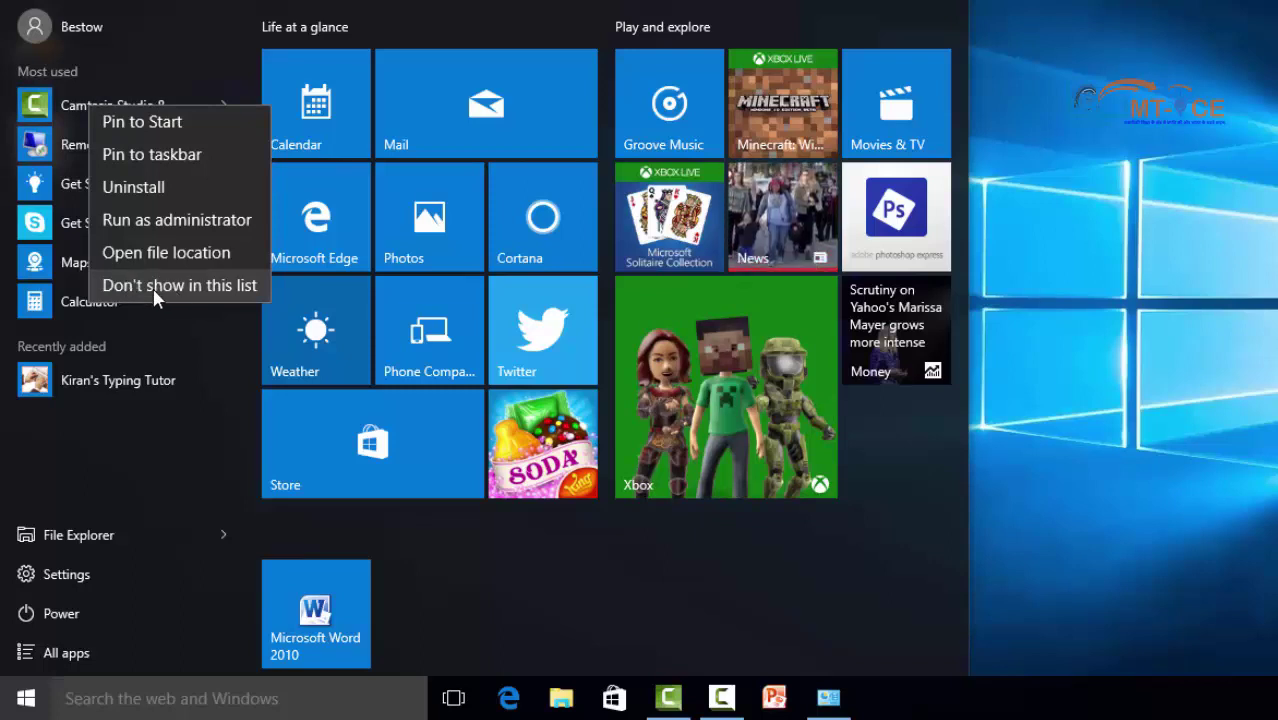
pyautogui.click(196, 285)
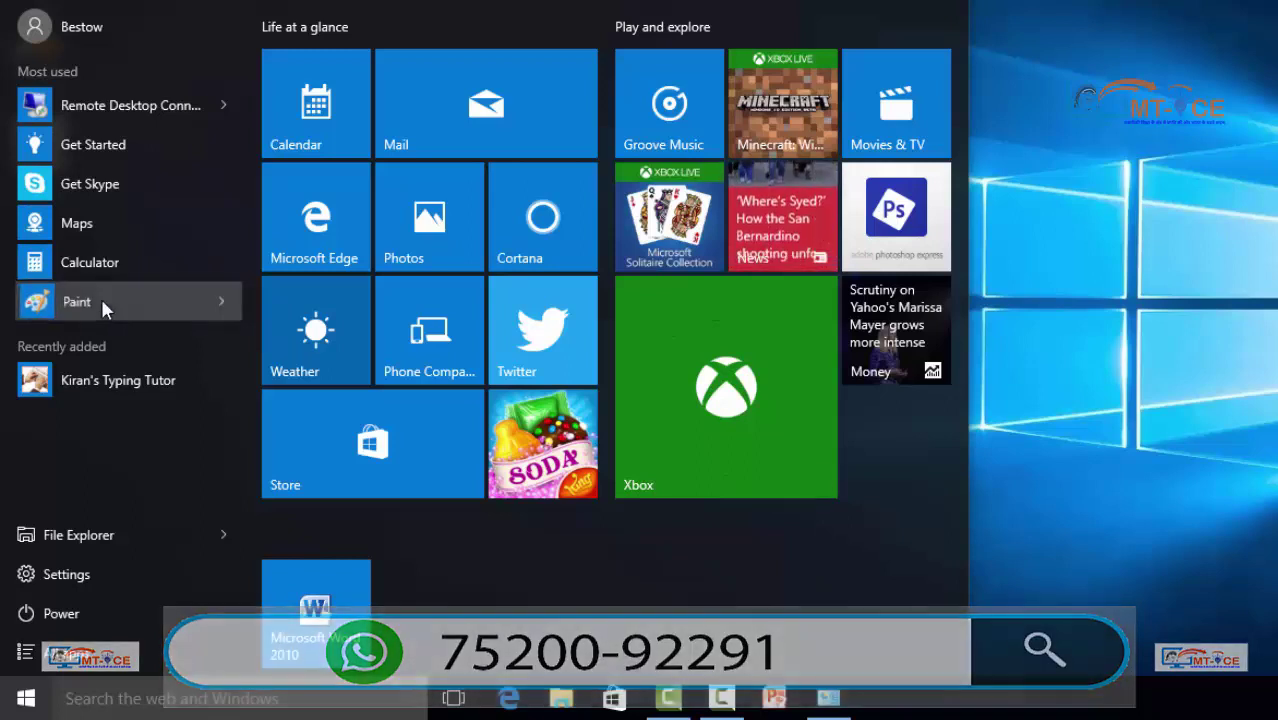
pyautogui.rightClick(103, 304)
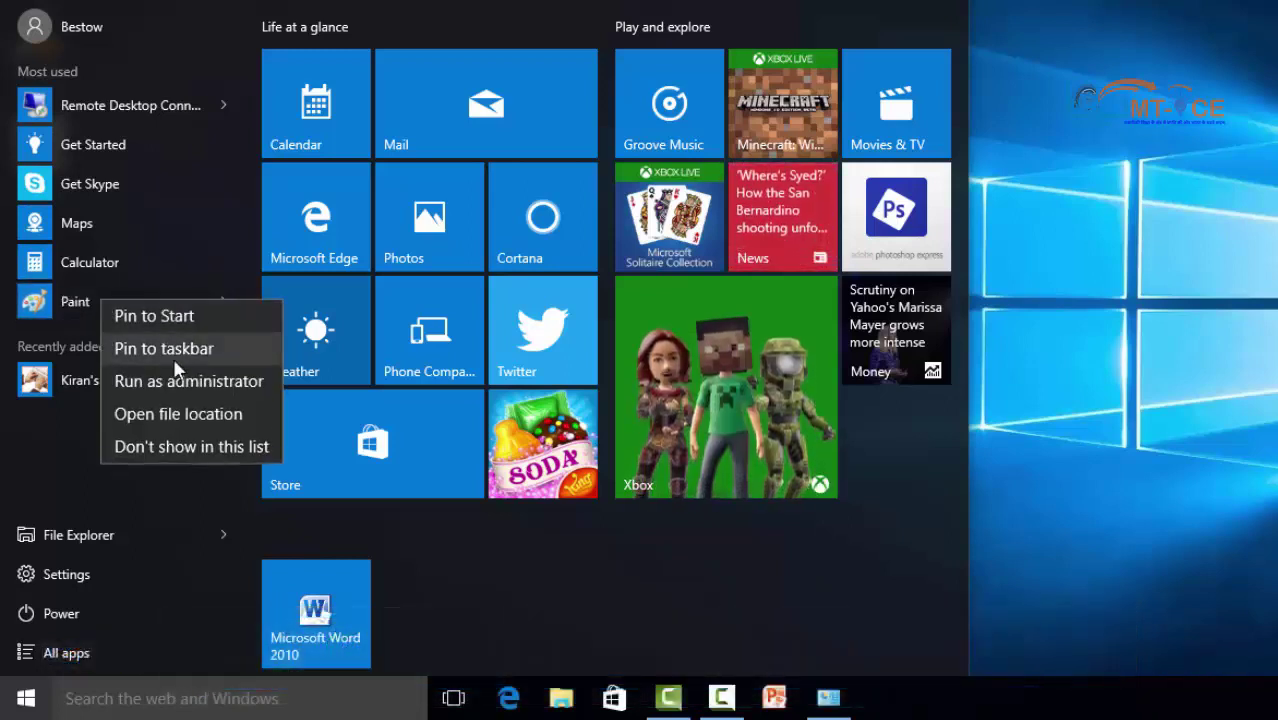
pyautogui.click(182, 447)
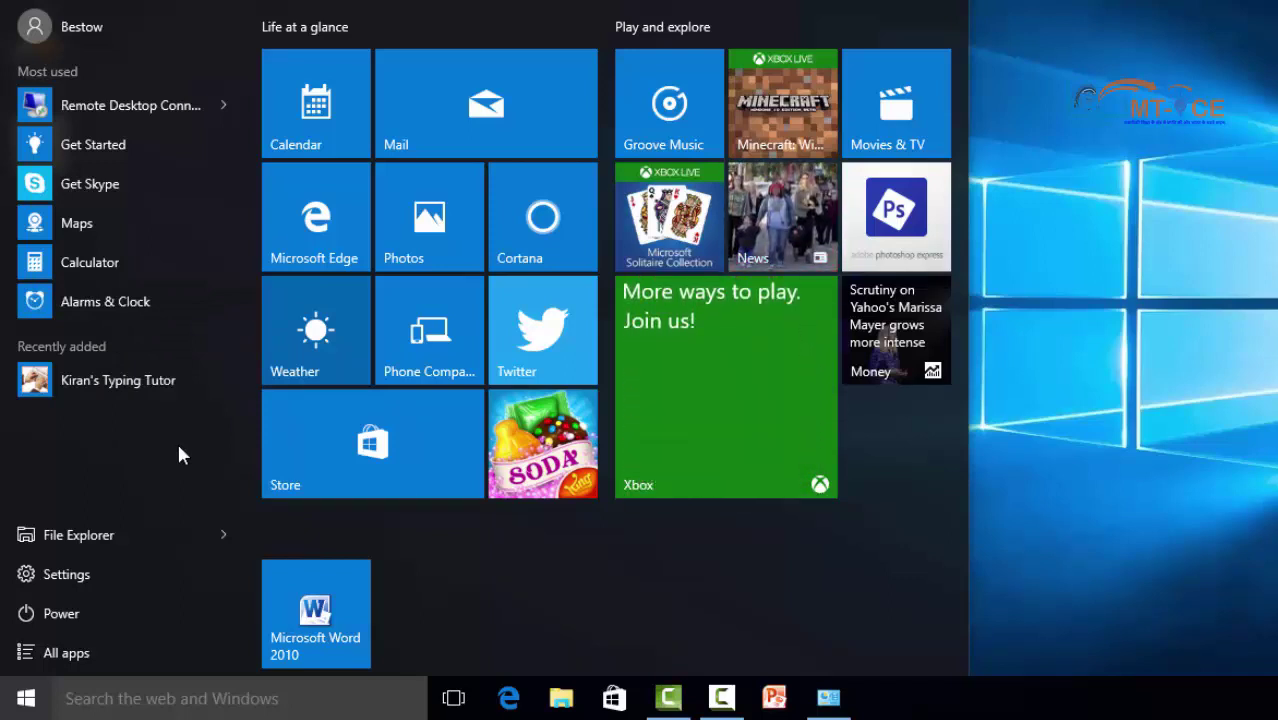
# - Start uninstalling Kiran's Typing Tutor through Programs and Features, decline the removal, and close the window
pyautogui.rightClick(90, 378)
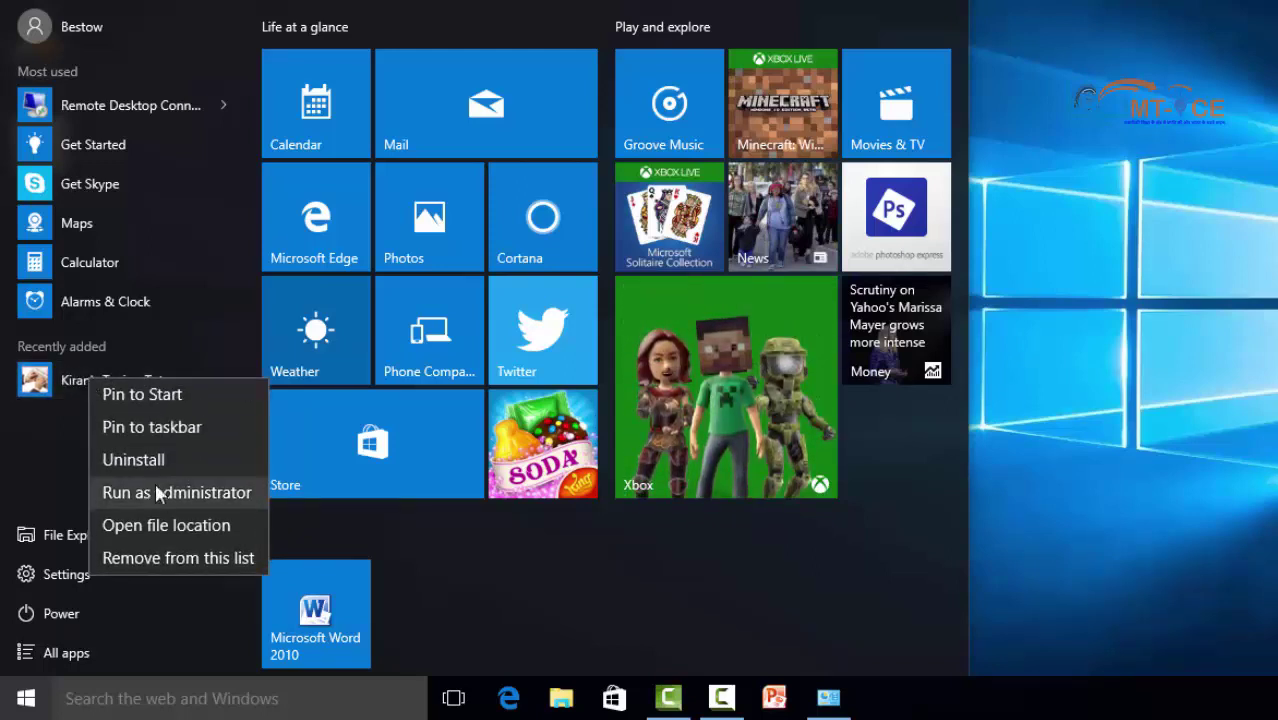
pyautogui.click(133, 459)
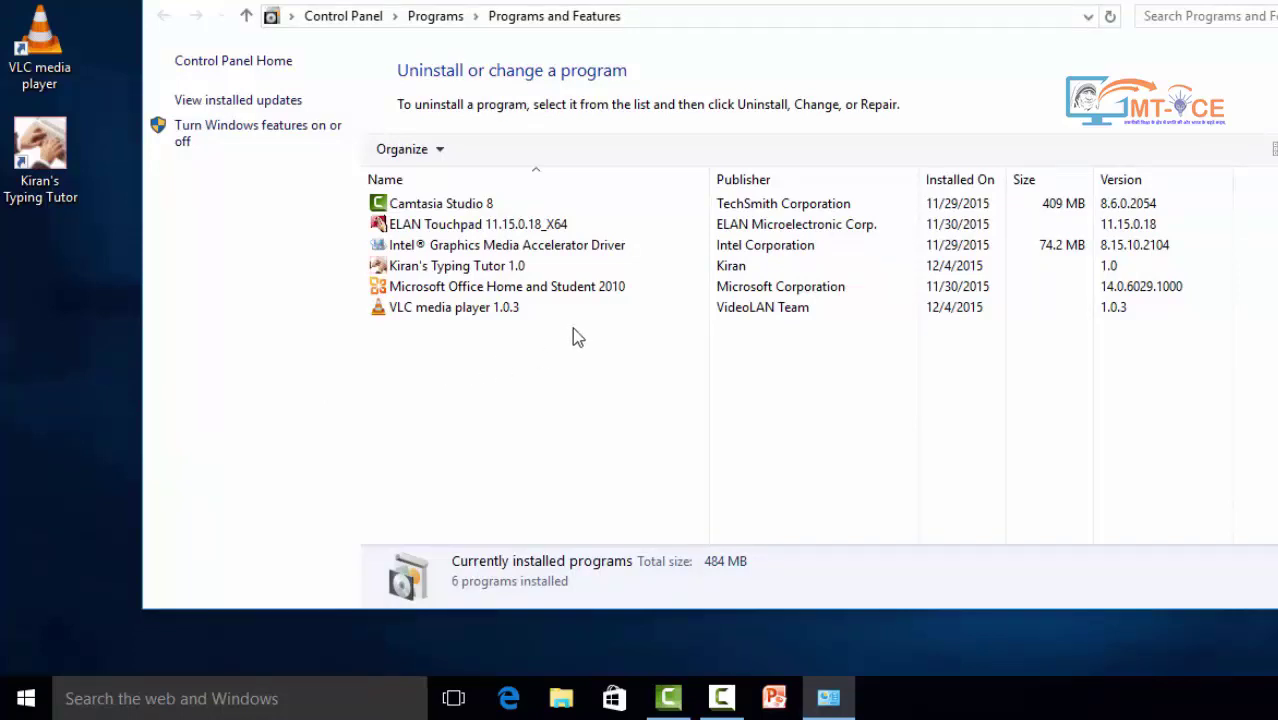
pyautogui.click(461, 270)
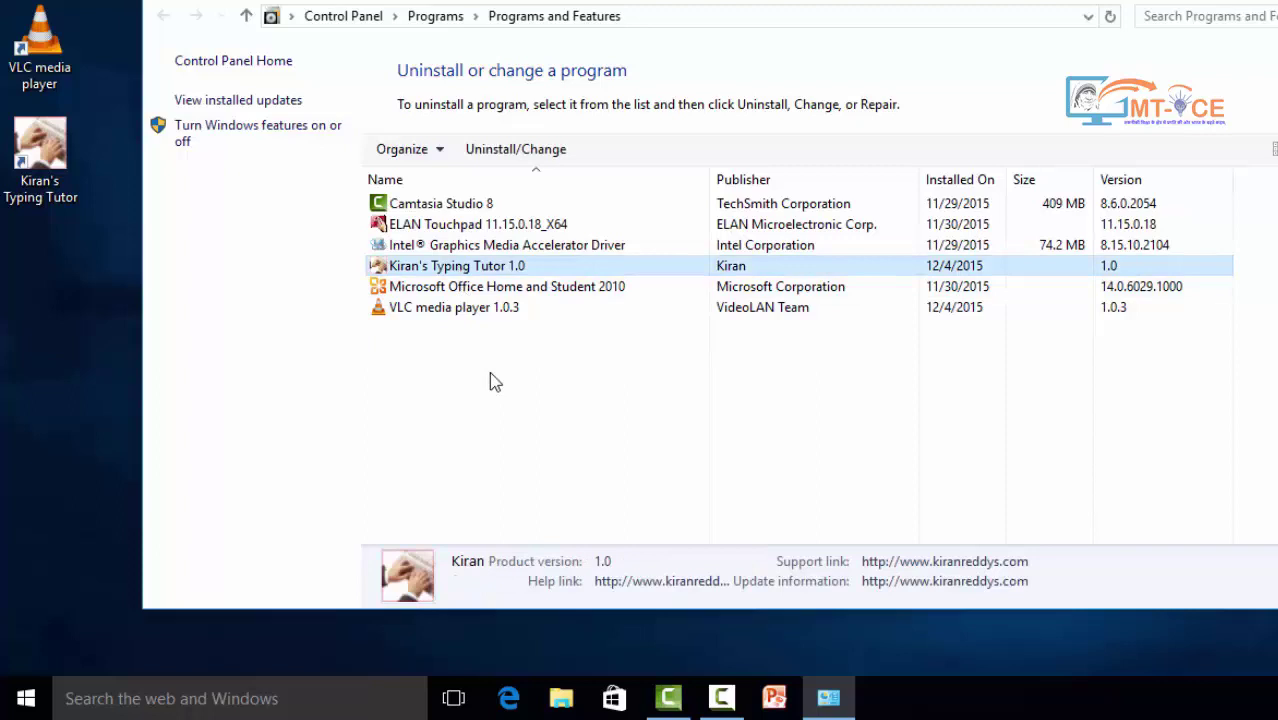
pyautogui.click(506, 158)
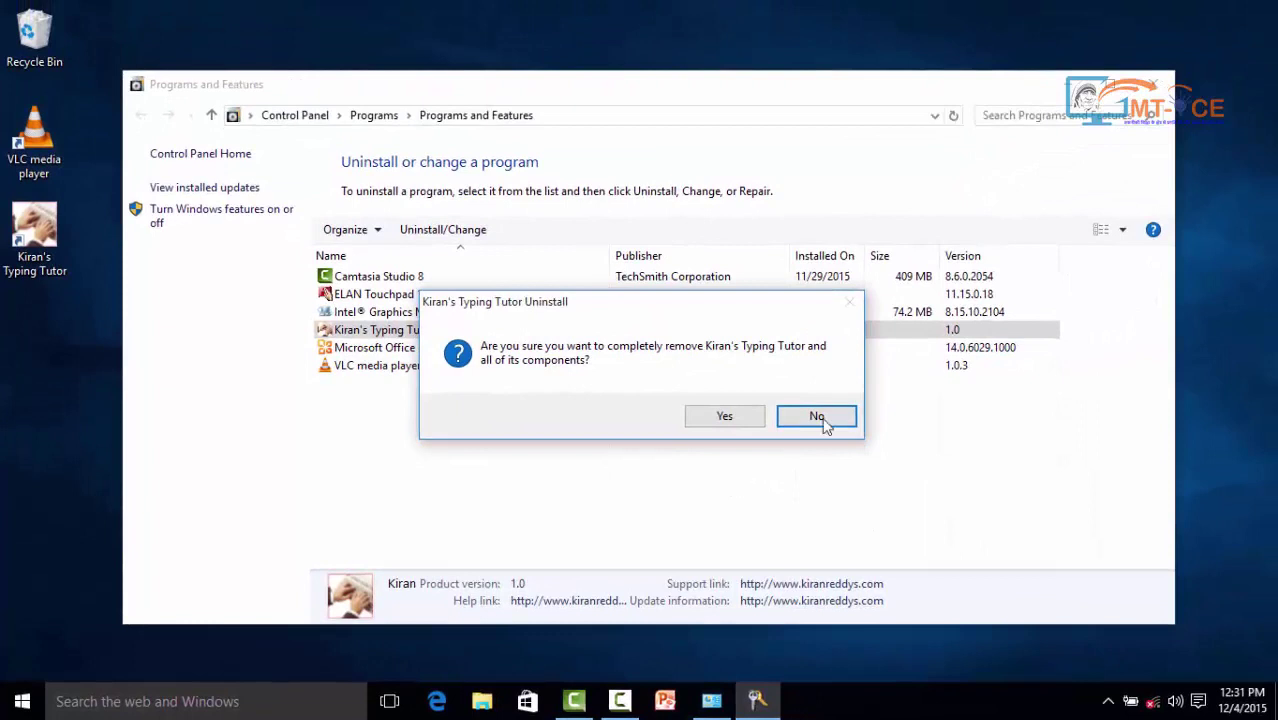
pyautogui.click(815, 418)
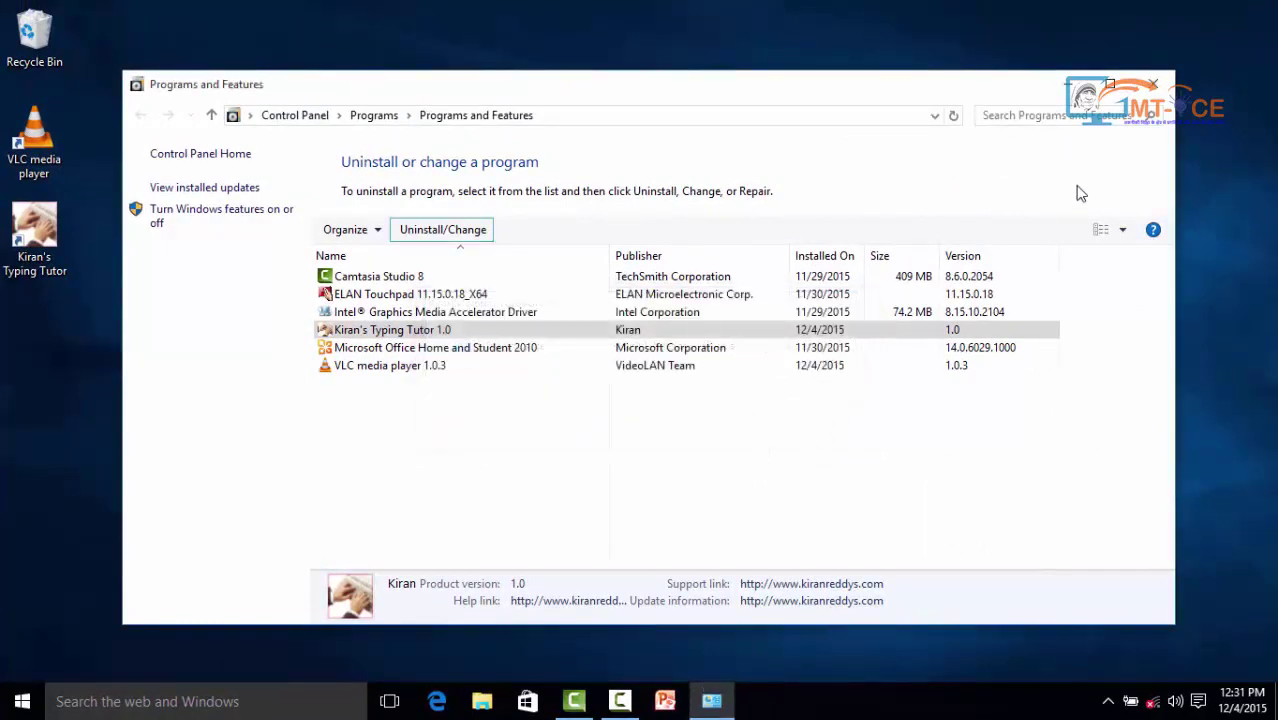
pyautogui.click(1157, 85)
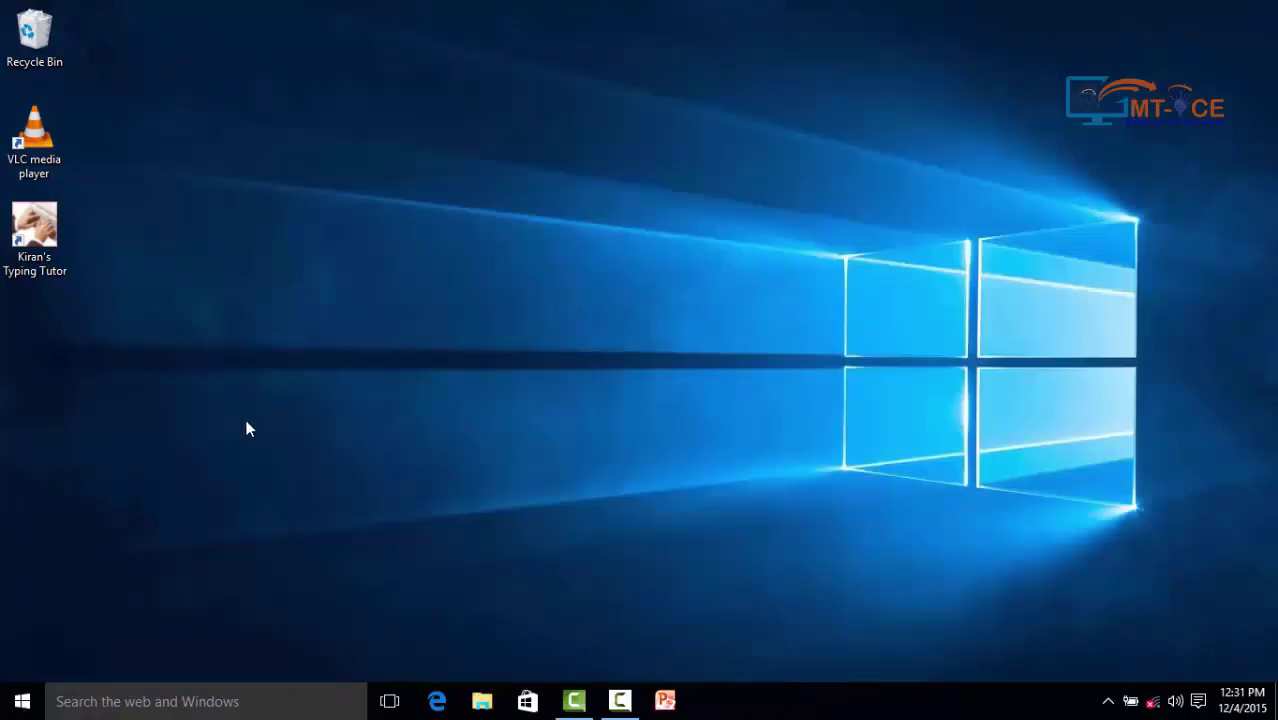
# - View File Explorer's pinned and frequent folders from the Start menu, open File Explorer, and close its window
pyautogui.click(19, 704)
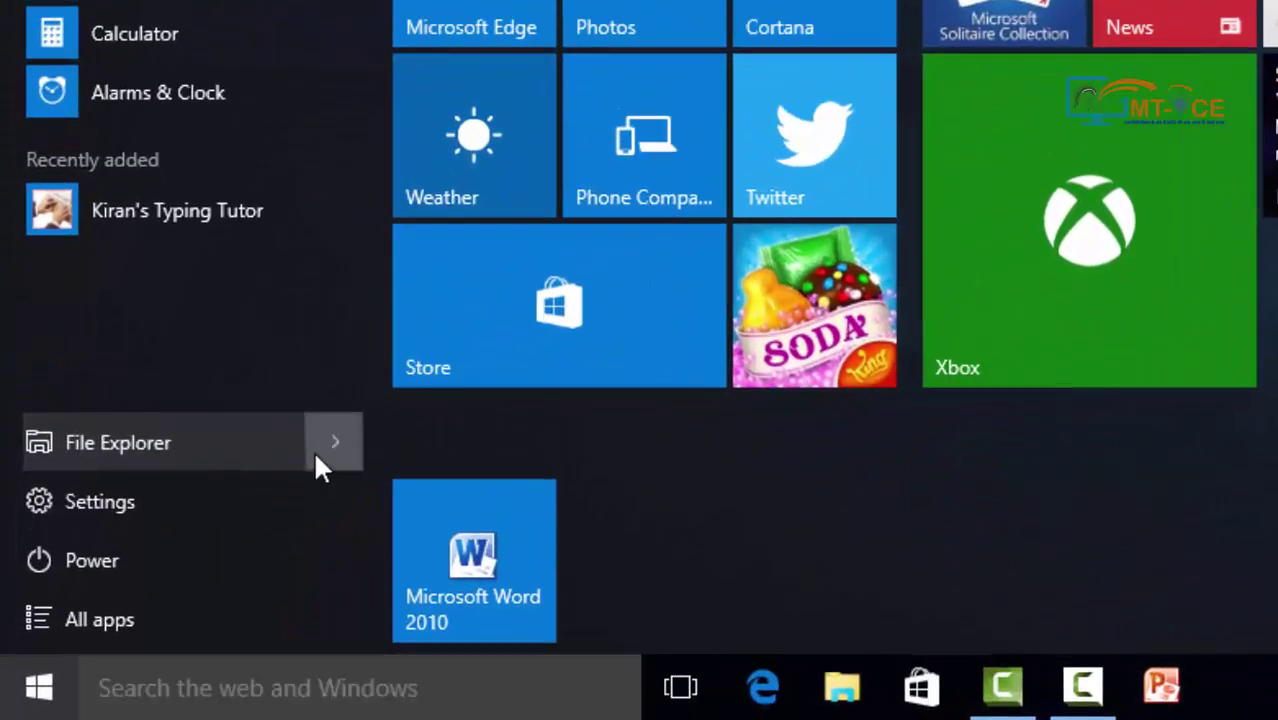
pyautogui.moveTo(244, 516)
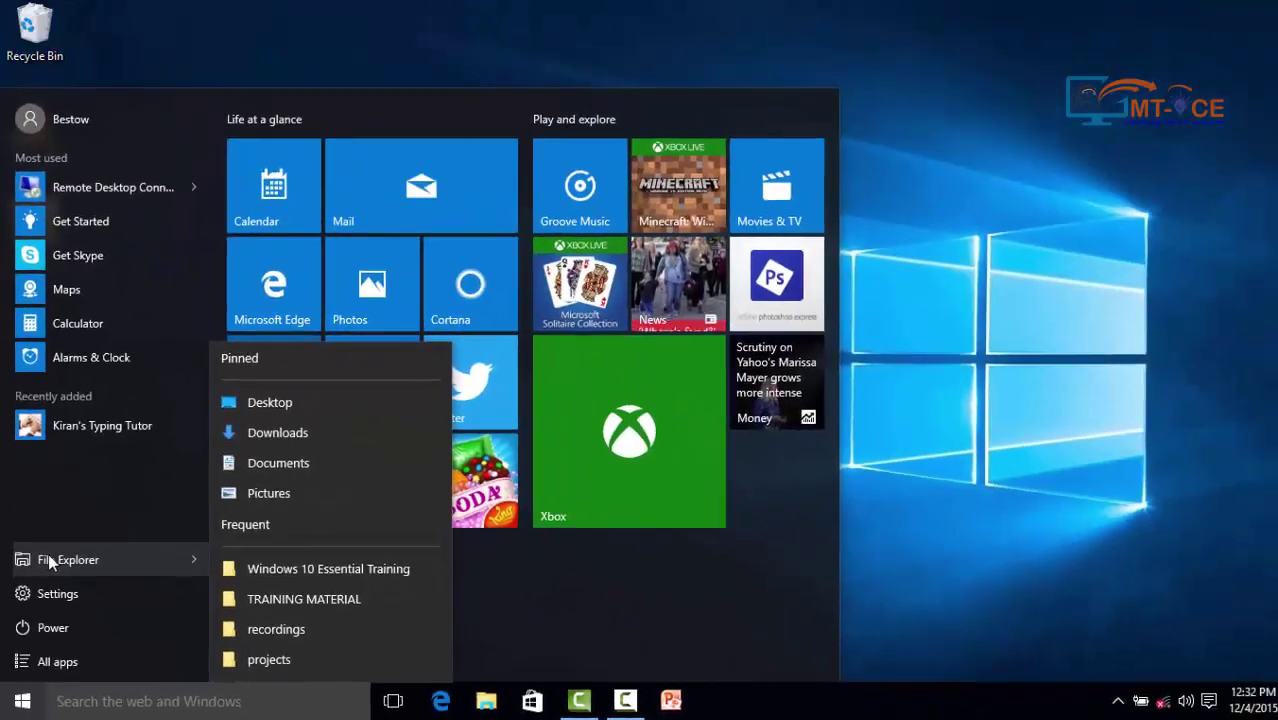
pyautogui.press('Escape')
pyautogui.press('Escape')
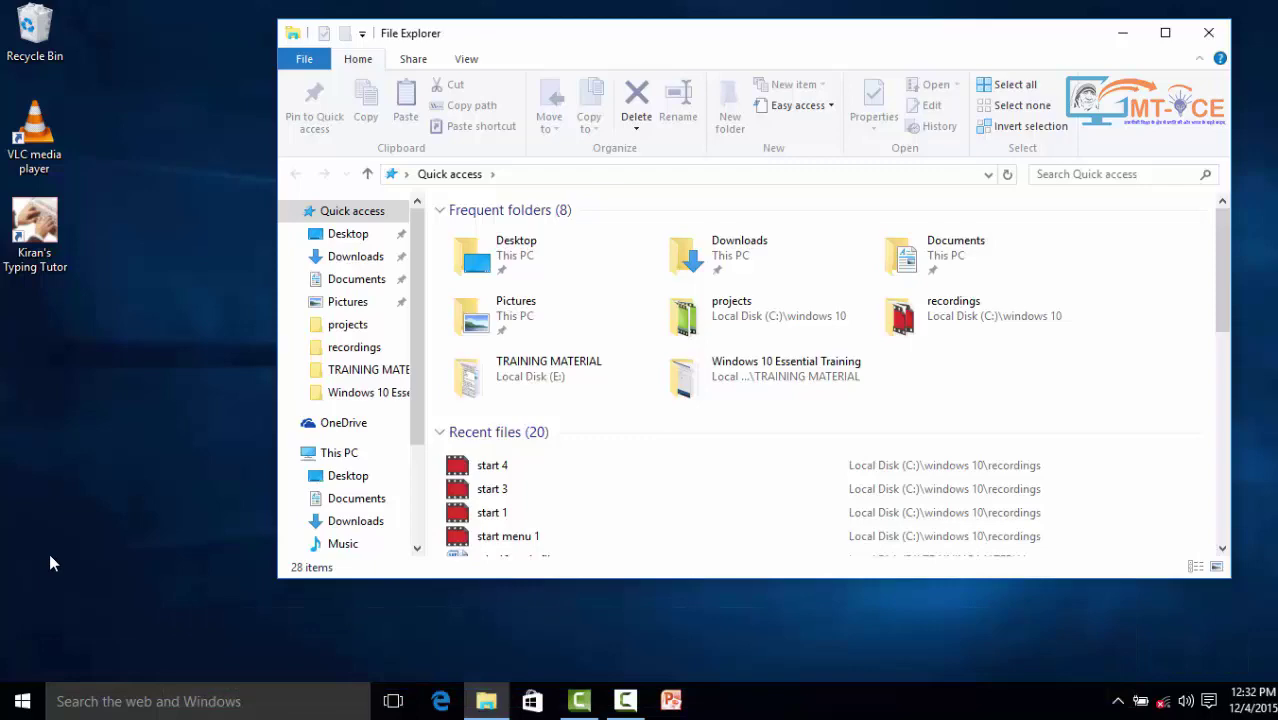
pyautogui.click(1209, 37)
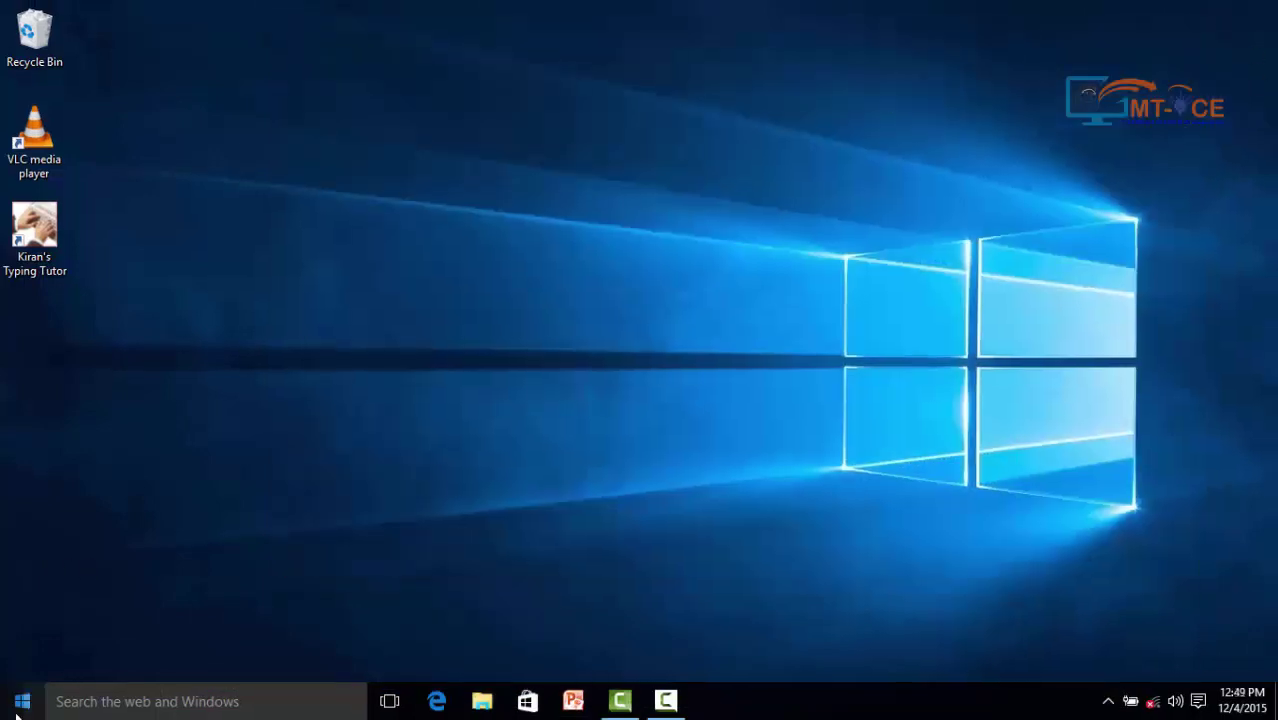
# - Open Settings from the Start menu to view its categories, close it, and show the Start menu's Power options
pyautogui.click(18, 708)
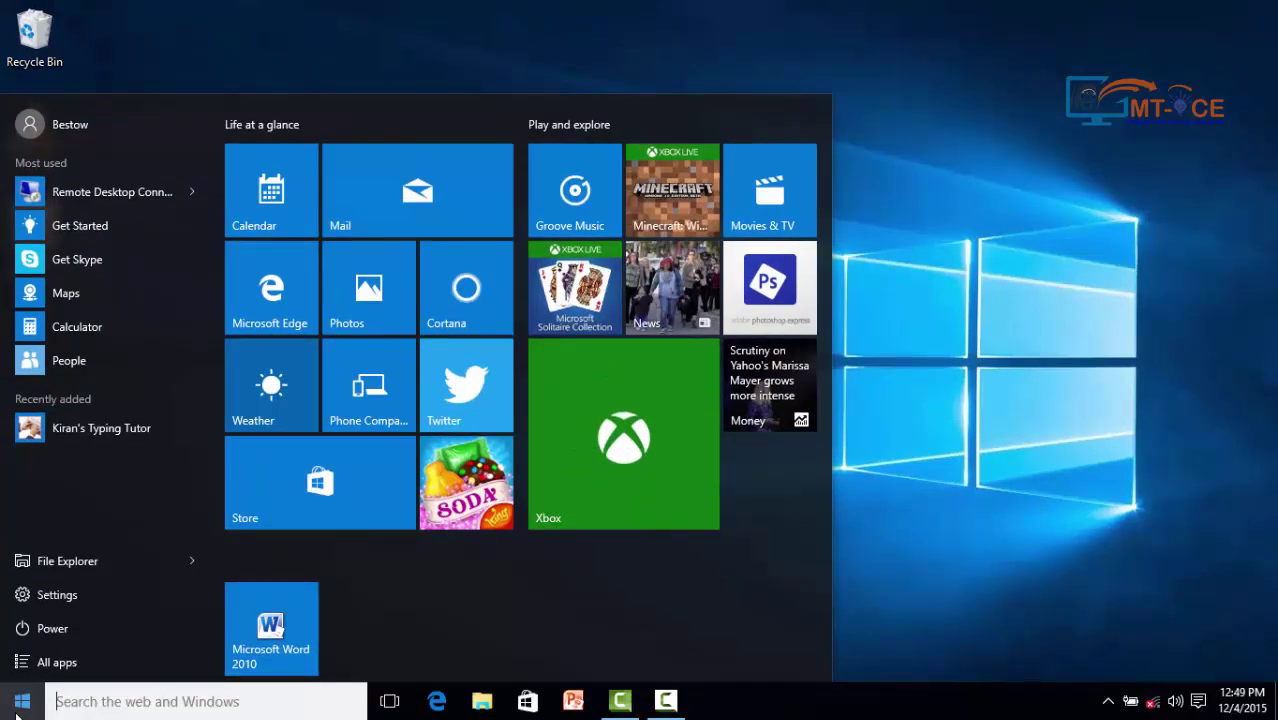
pyautogui.click(35, 604)
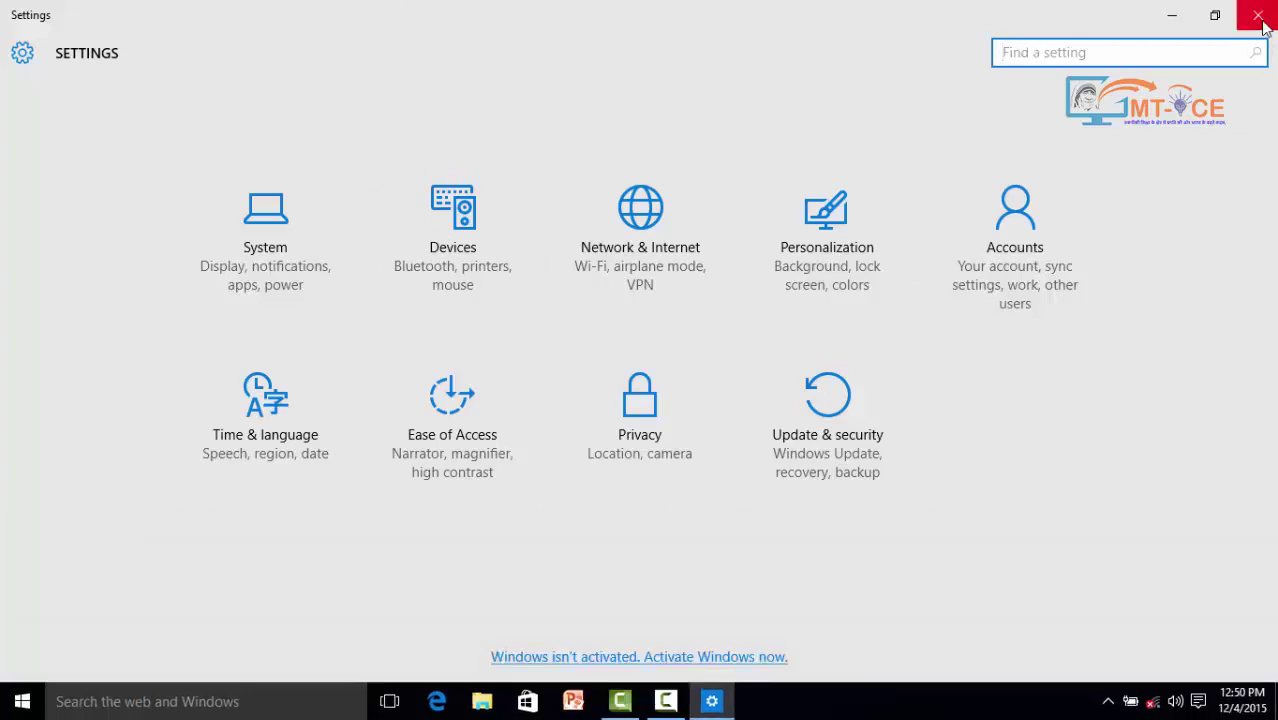
pyautogui.click(1262, 25)
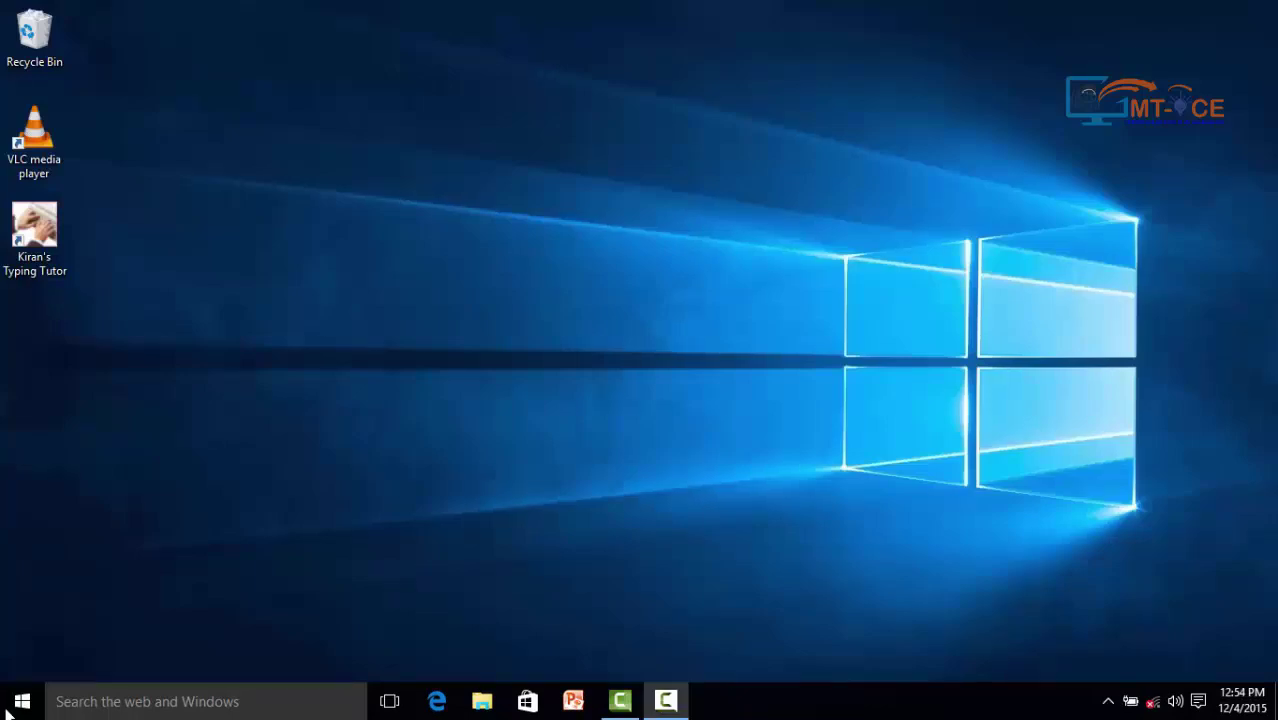
pyautogui.click(12, 705)
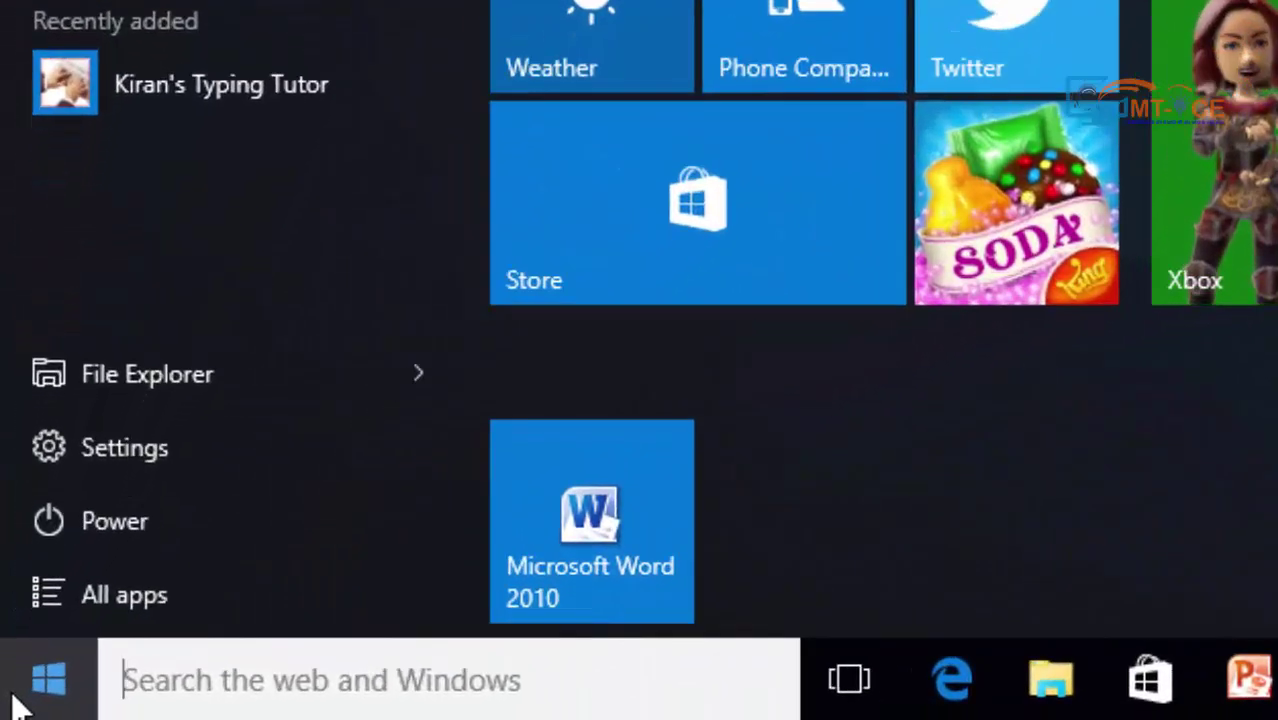
pyautogui.click(97, 528)
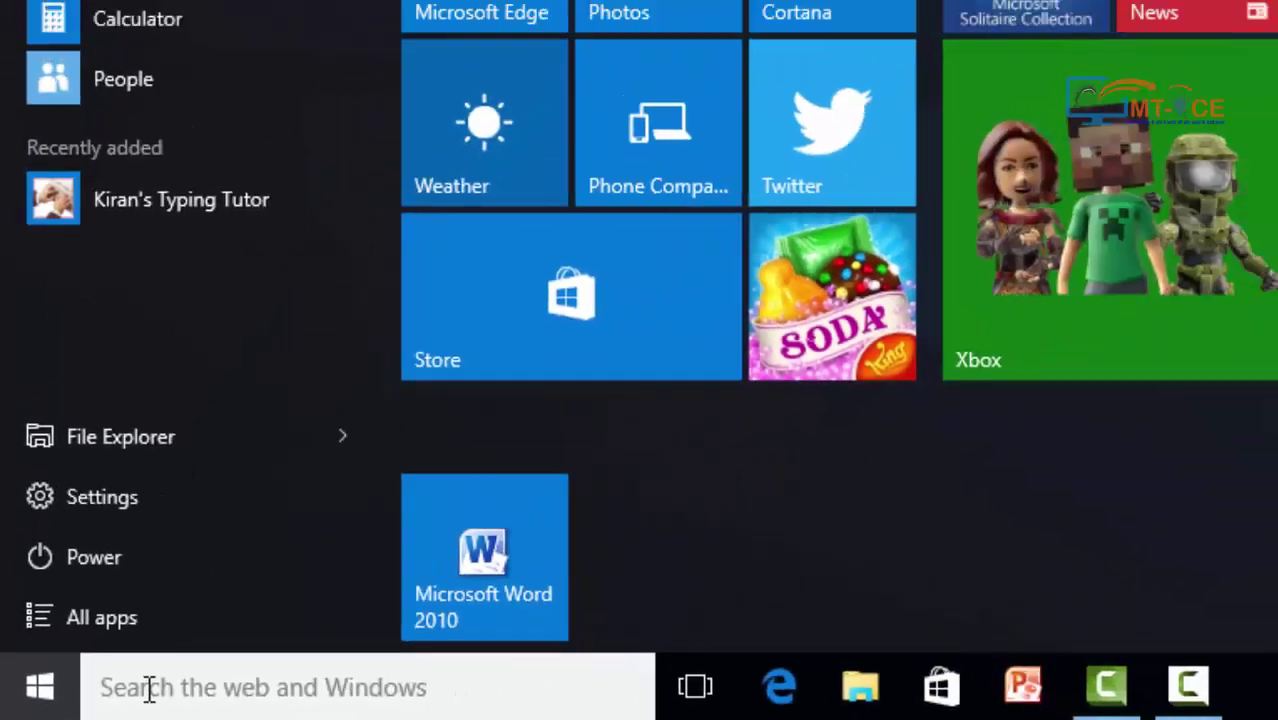
# - Search Windows for "pain", open the Paint desktop app from the best match, and close its window
pyautogui.write('pai')
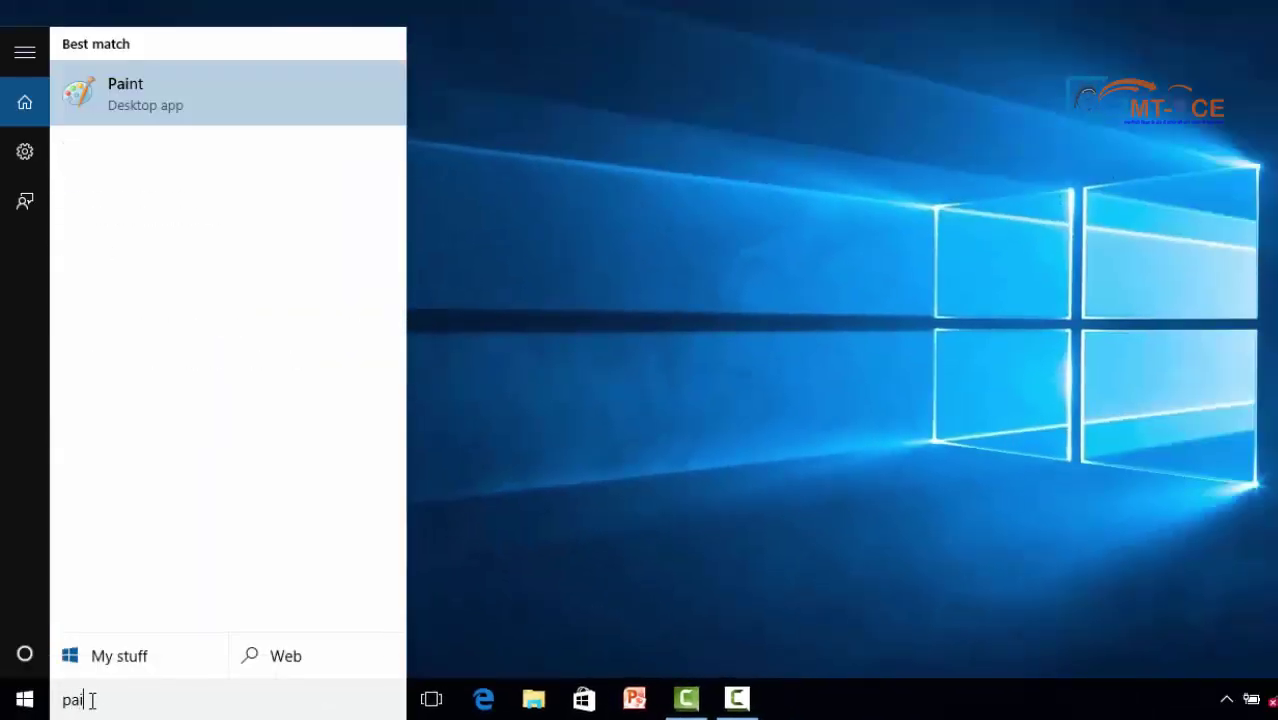
pyautogui.write('n')
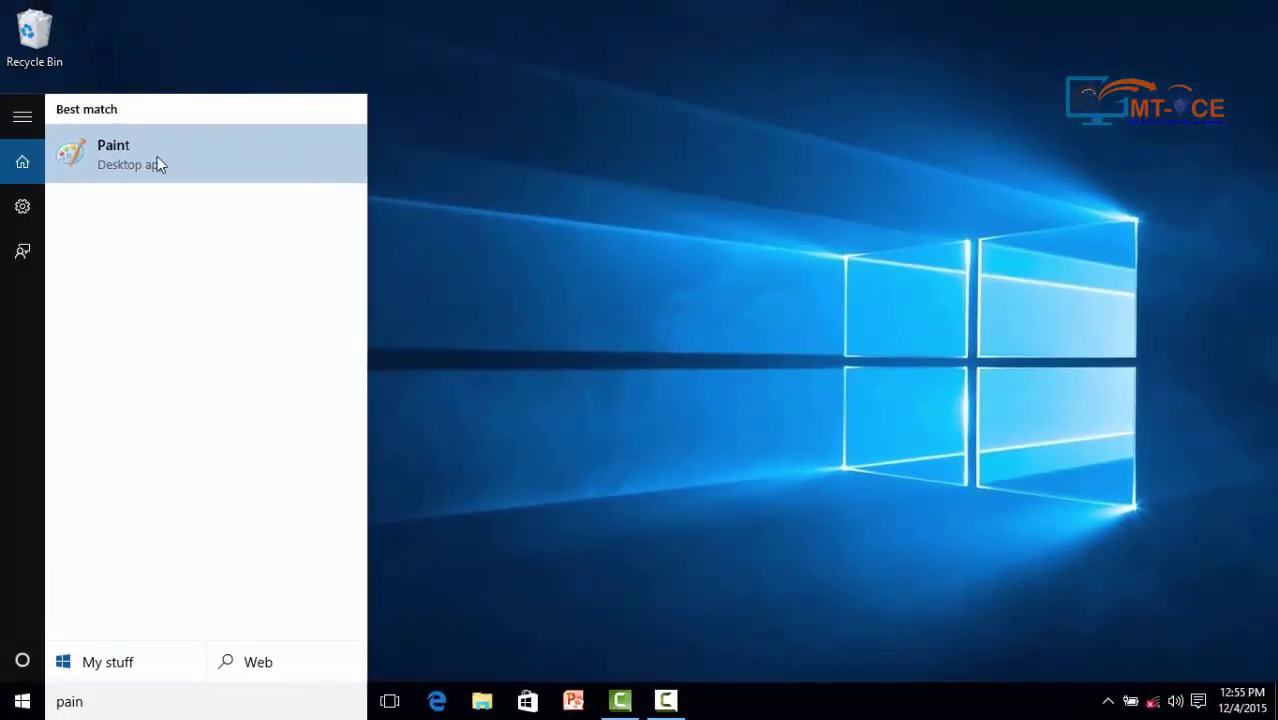
pyautogui.click(157, 155)
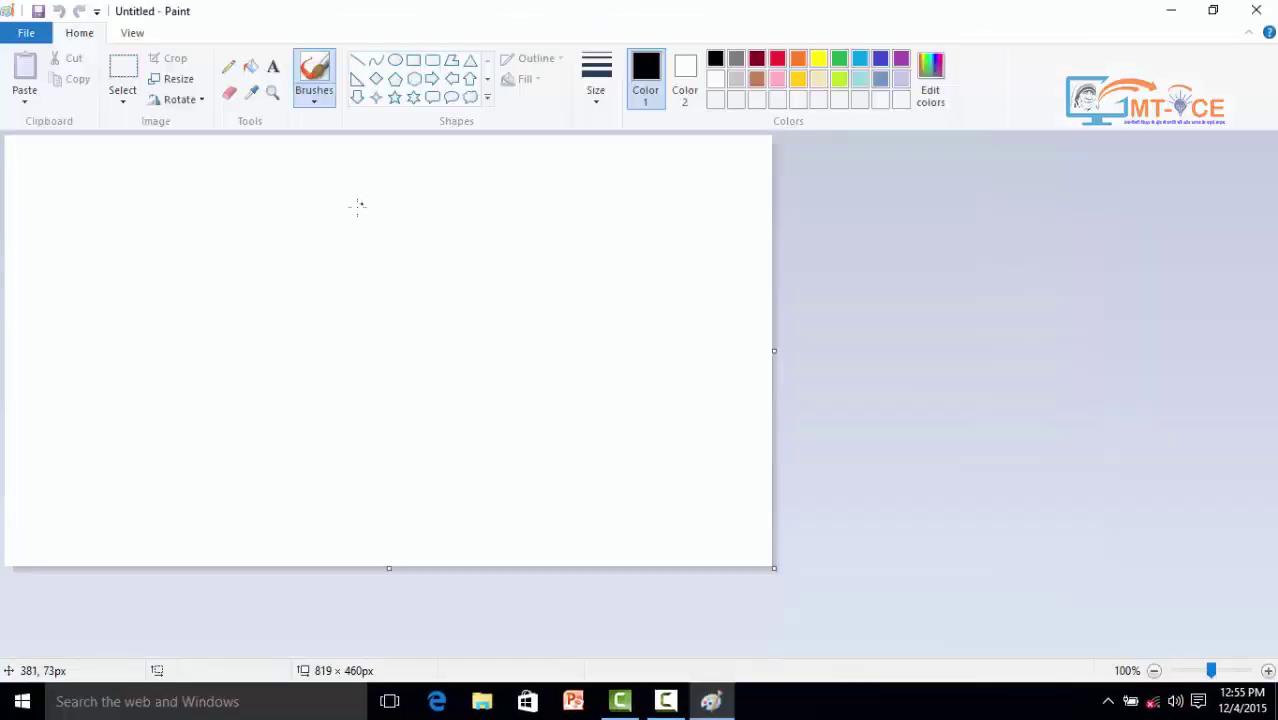
pyautogui.click(1256, 10)
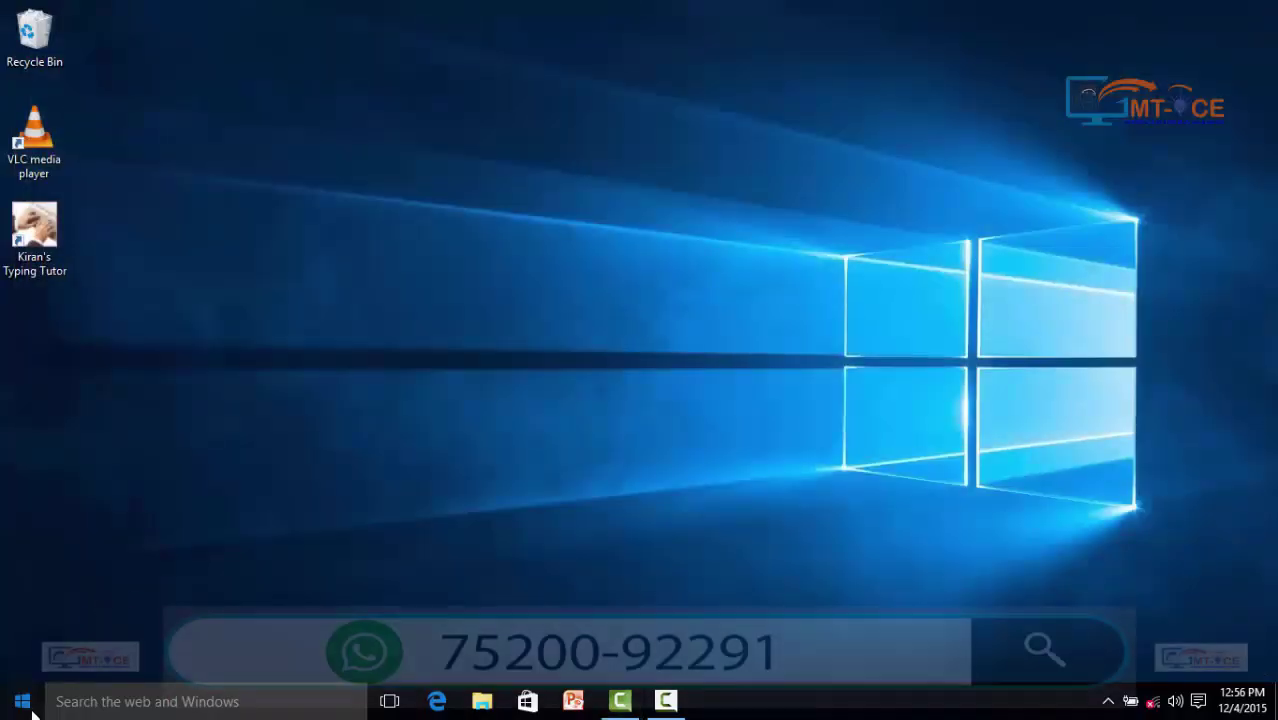
# - Open Control Panel from the Start button's context commands to view its categories, and close the window
pyautogui.click(24, 706)
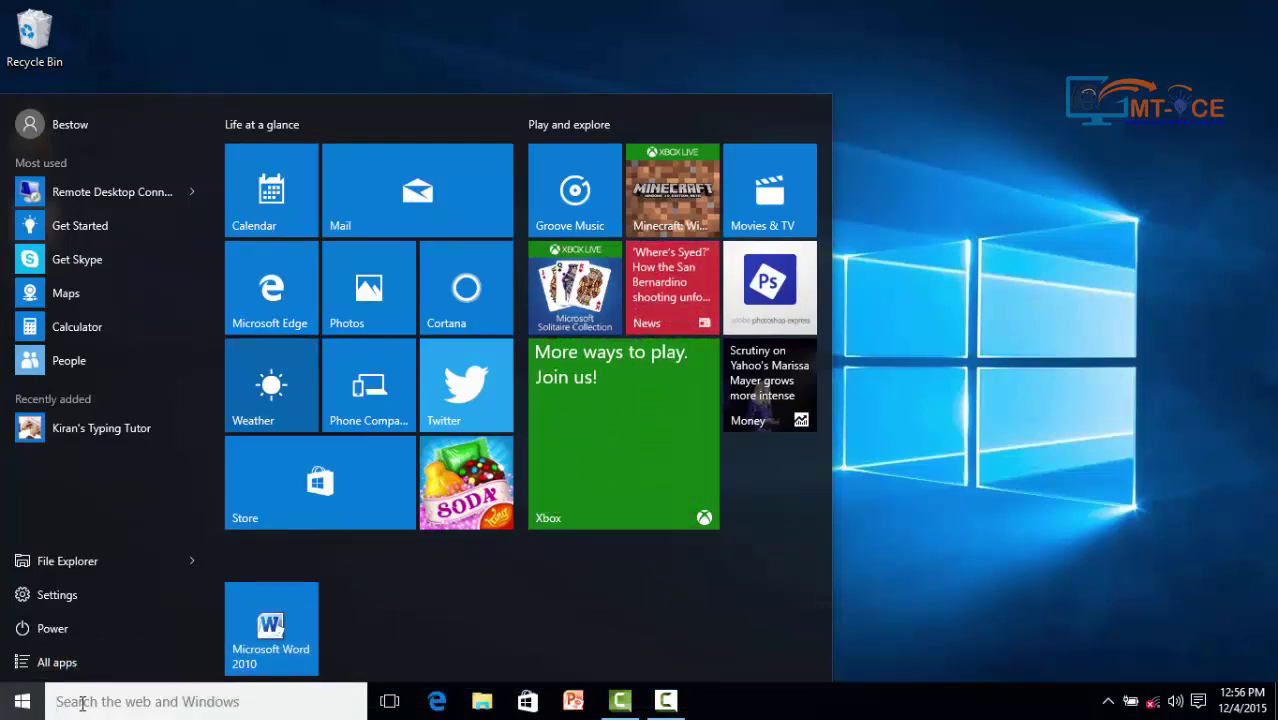
pyautogui.click(19, 700)
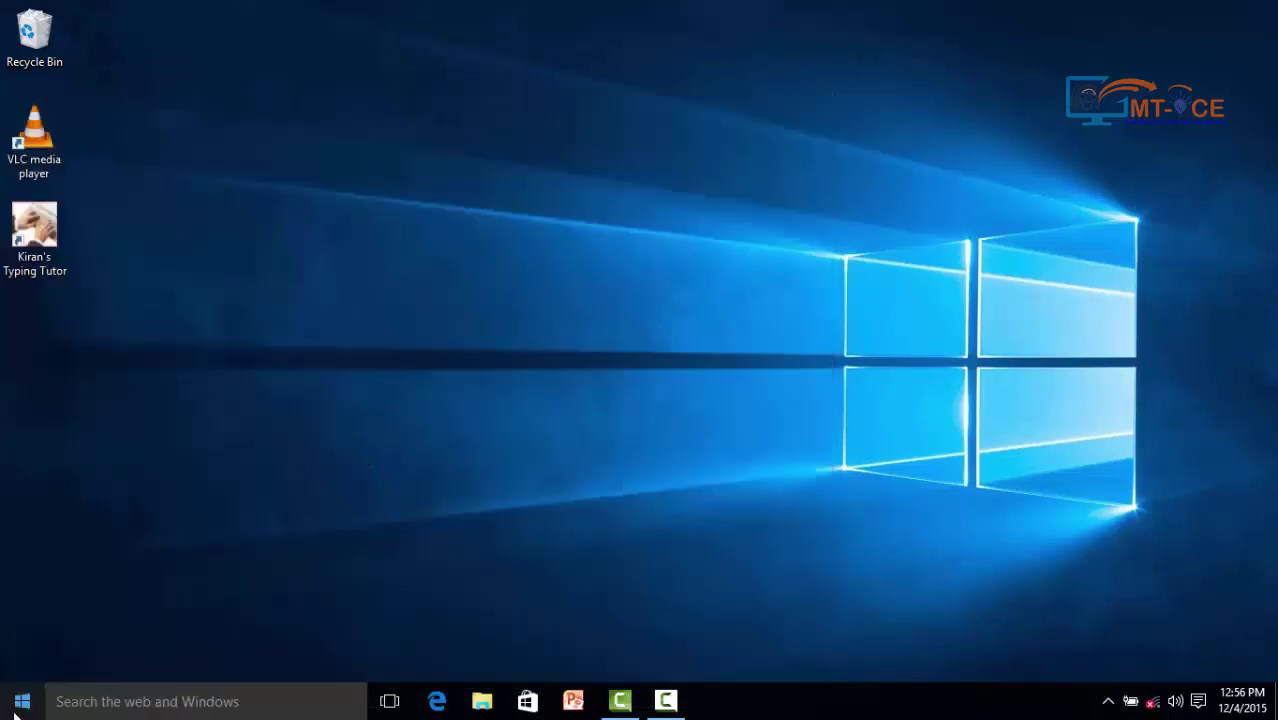
pyautogui.rightClick(19, 707)
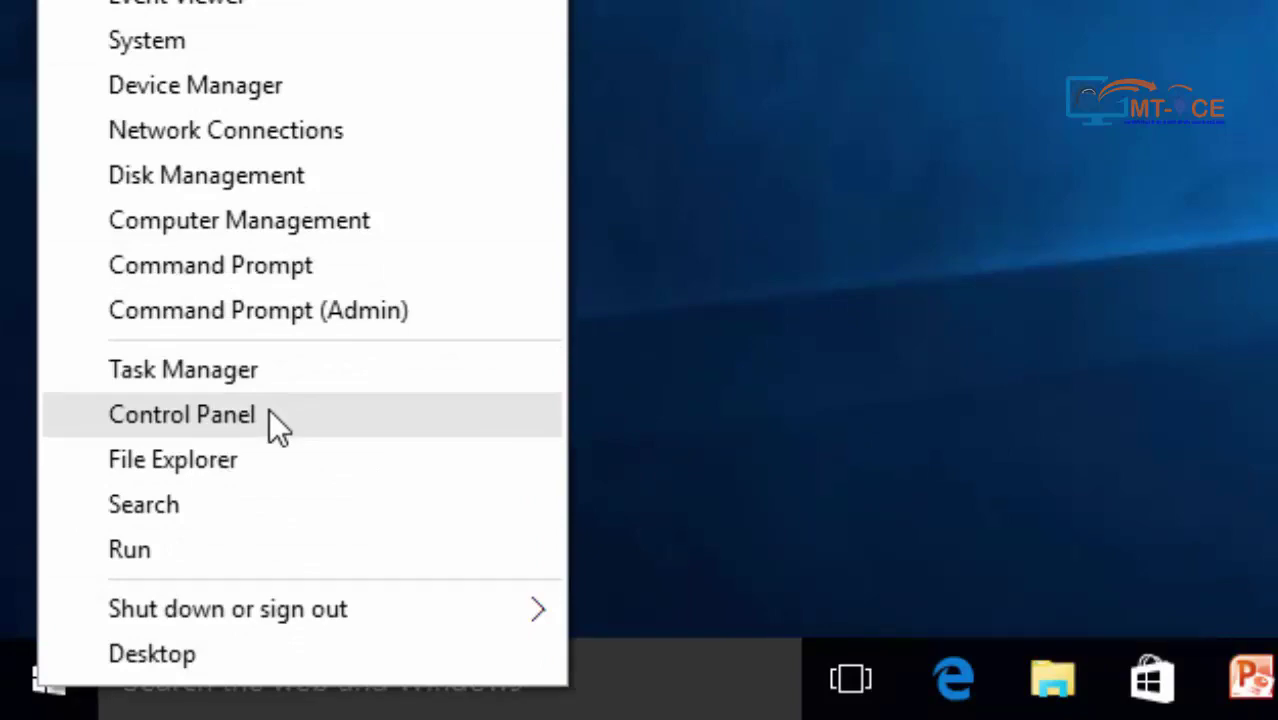
pyautogui.click(269, 413)
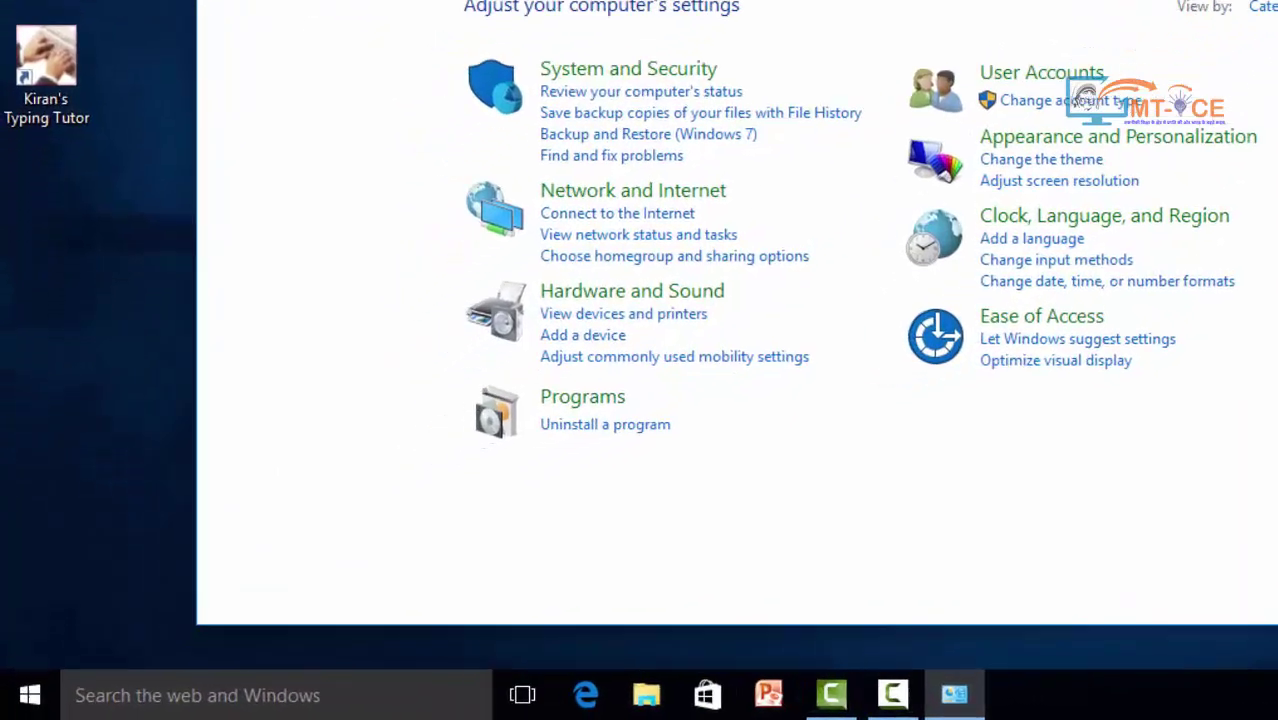
pyautogui.click(1188, 113)
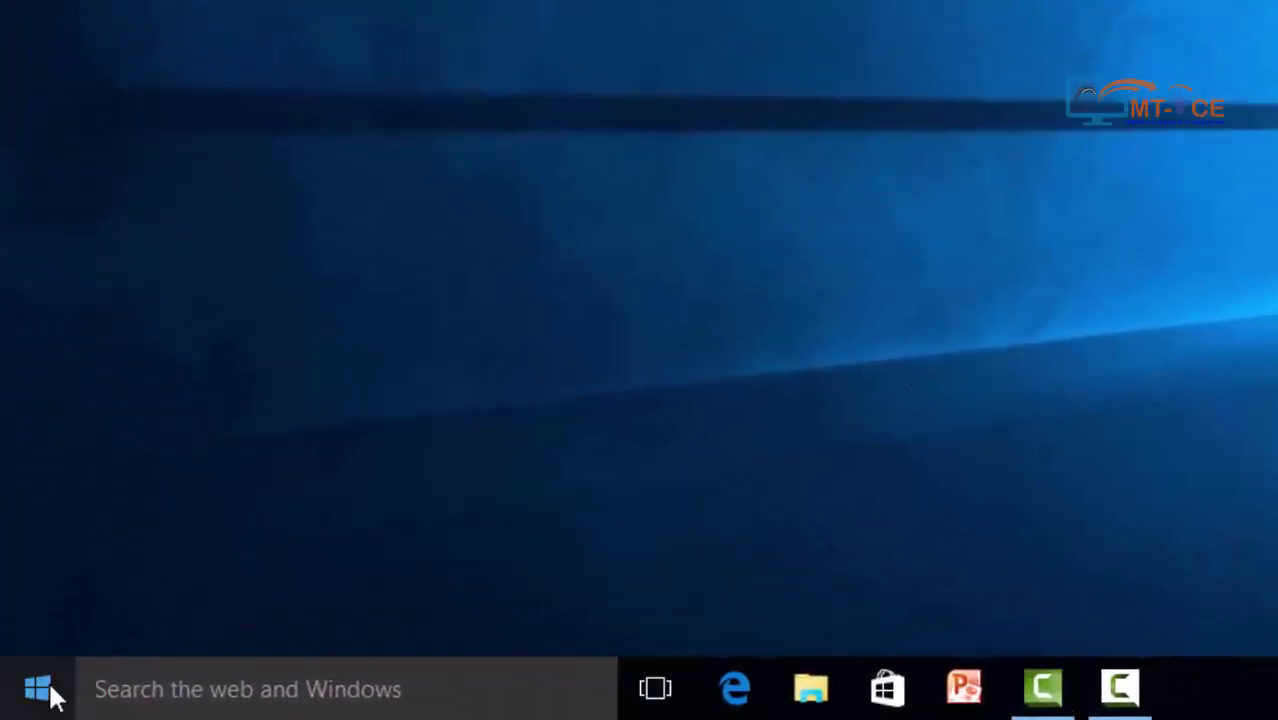
# - Launch Paint with the command pbrush through the Run dialog, and close the Paint window
pyautogui.rightClick(50, 692)
pyautogui.moveTo(165, 632)
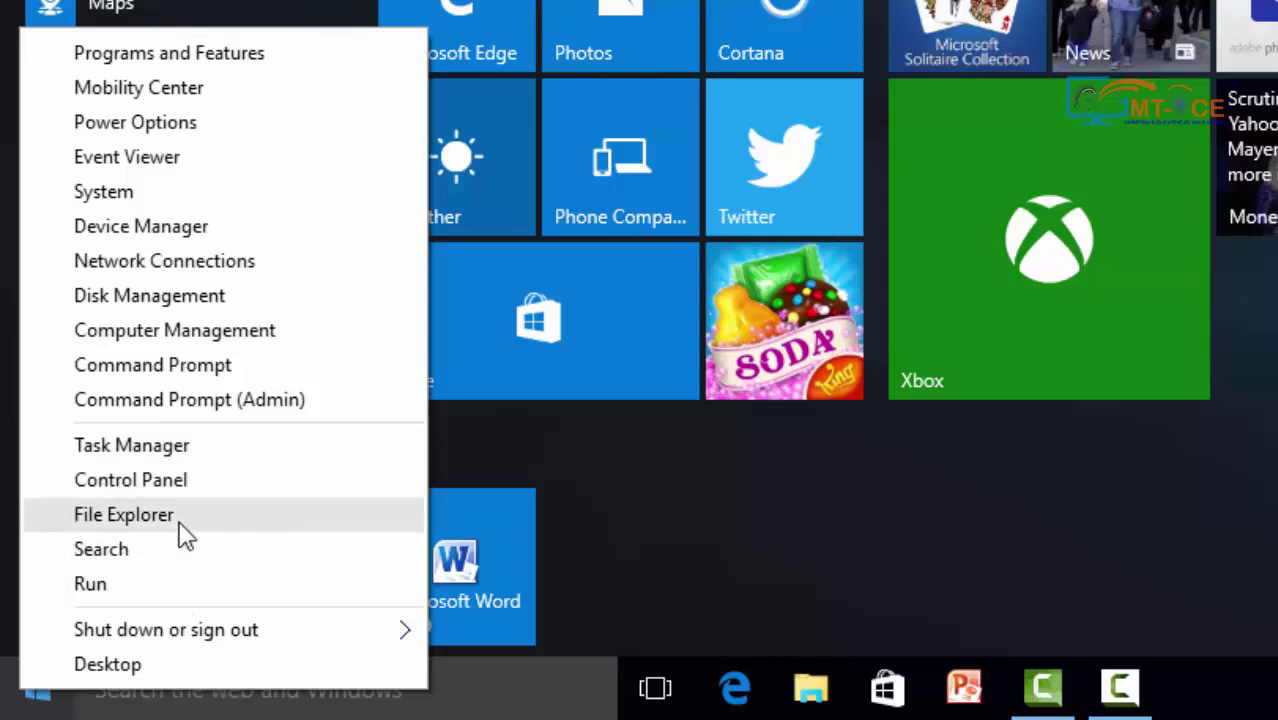
pyautogui.click(148, 590)
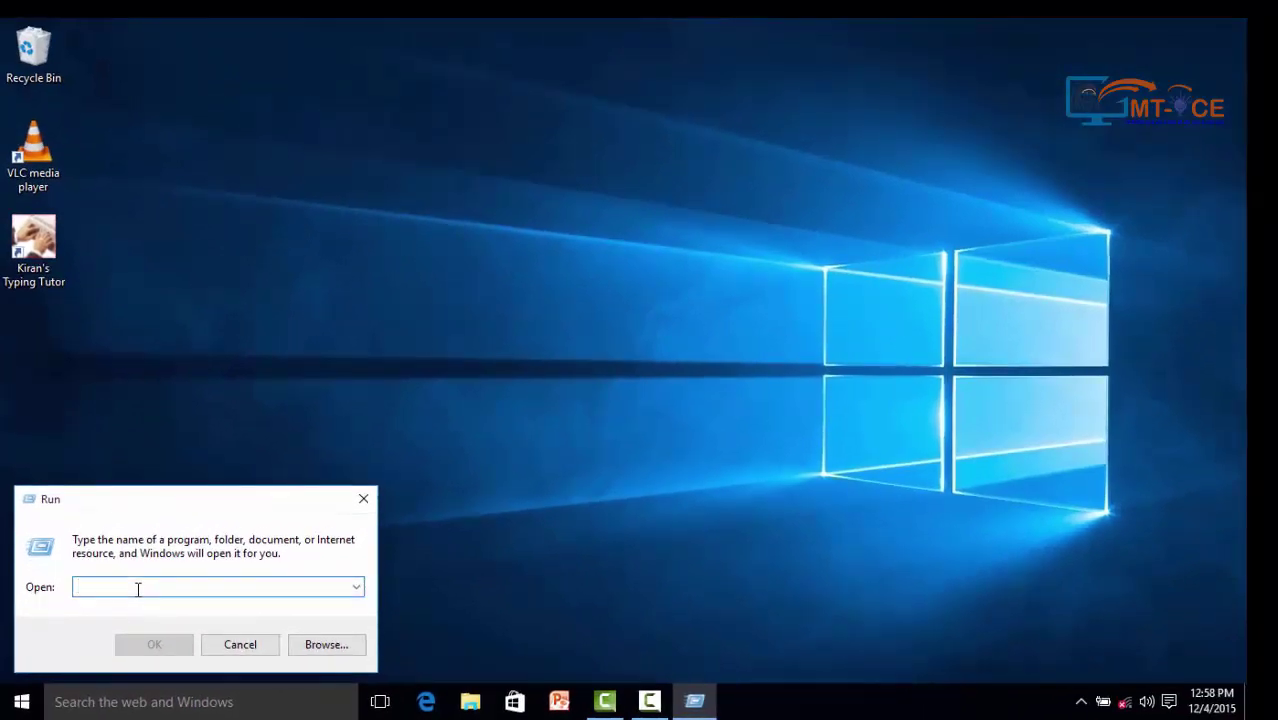
pyautogui.write('p')
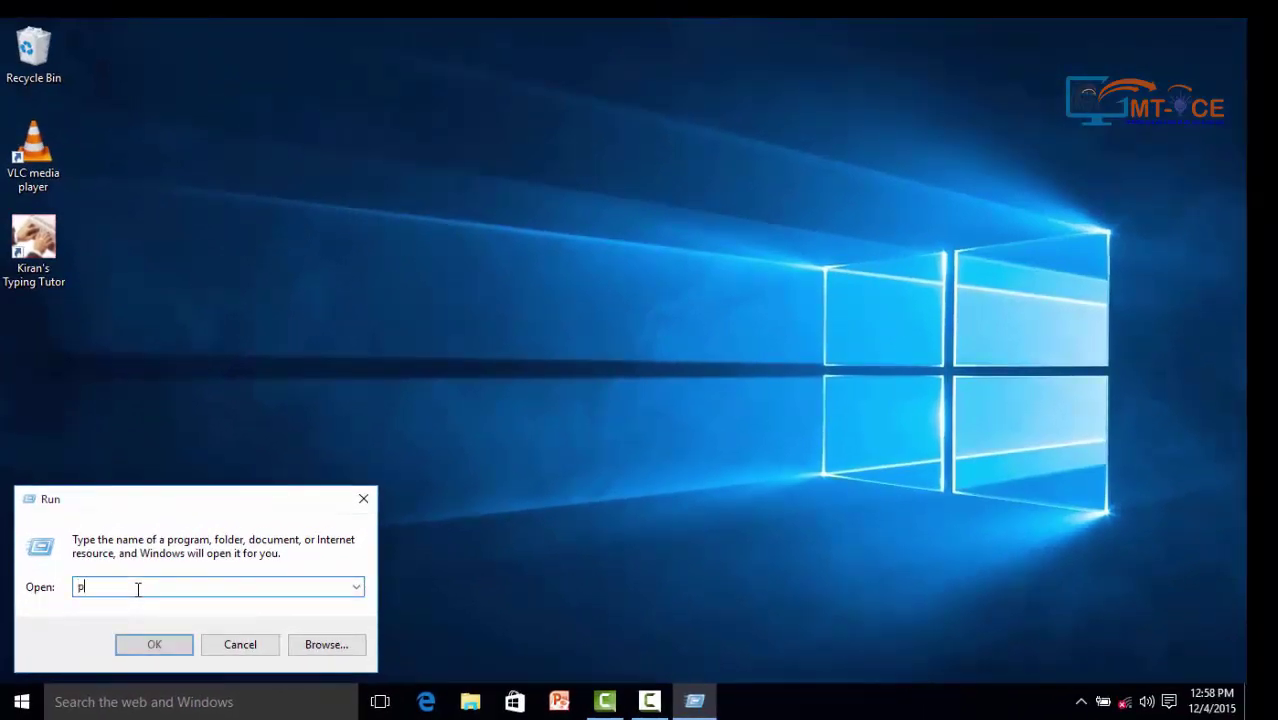
pyautogui.write('brus')
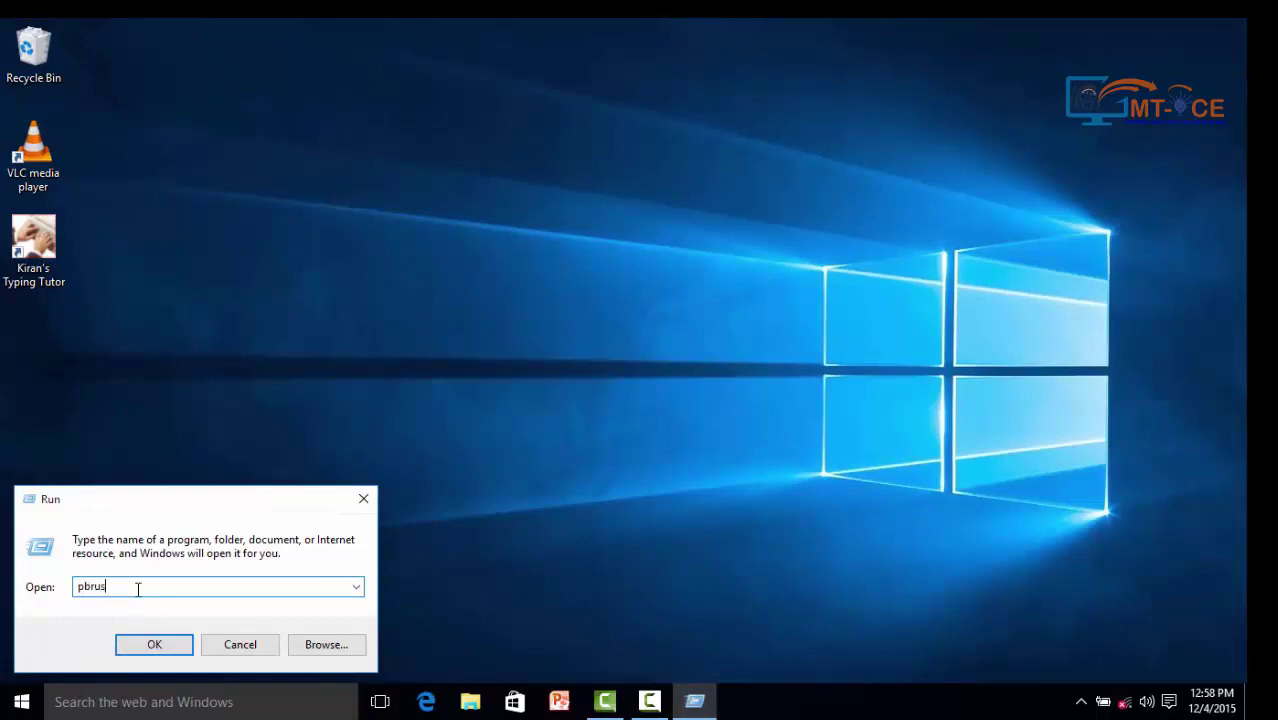
pyautogui.write('h')
pyautogui.press('Return')
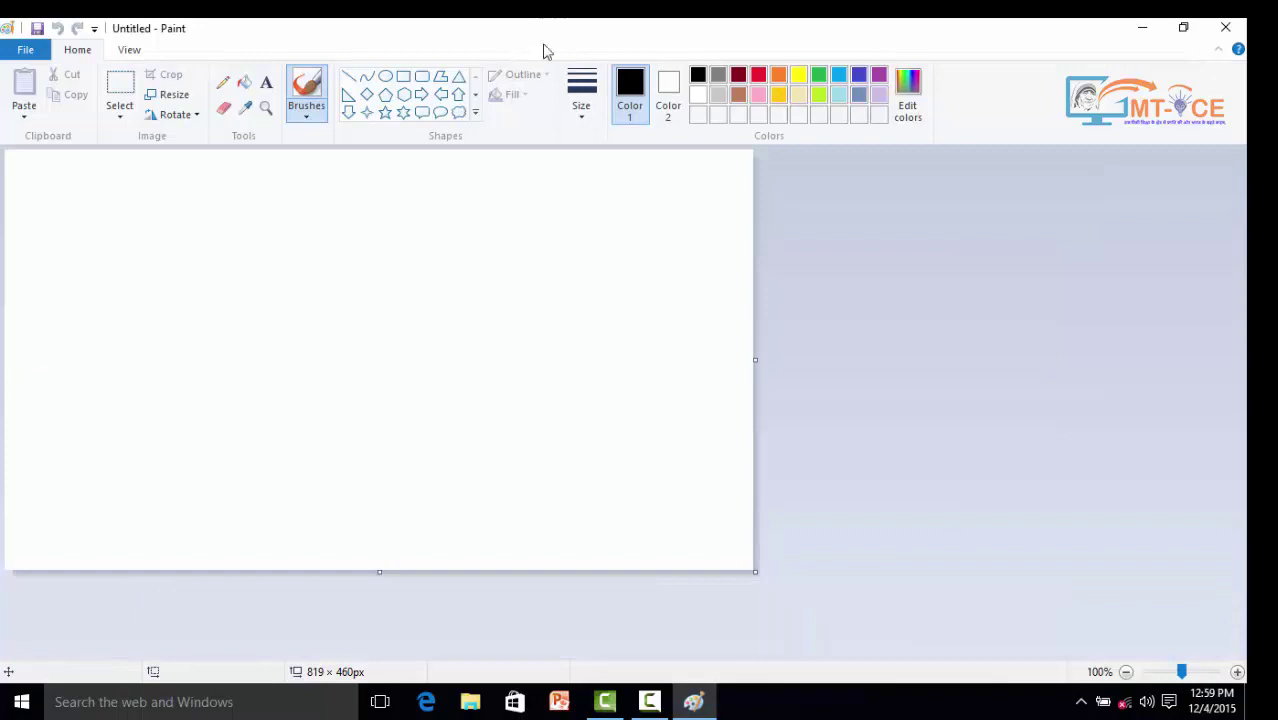
pyautogui.click(1224, 28)
# - Reopen the Run dialog and cancel it, and use the Start button's Desktop command to show the desktop
pyautogui.rightClick(14, 705)
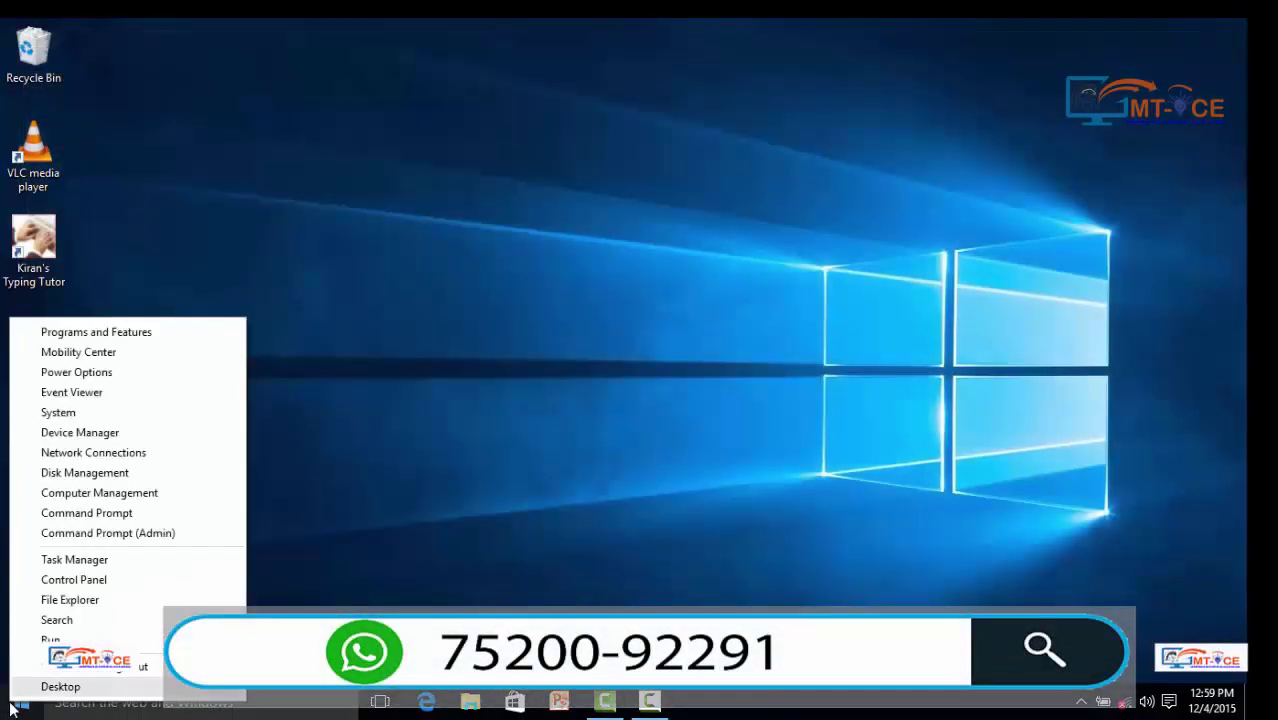
pyautogui.click(50, 639)
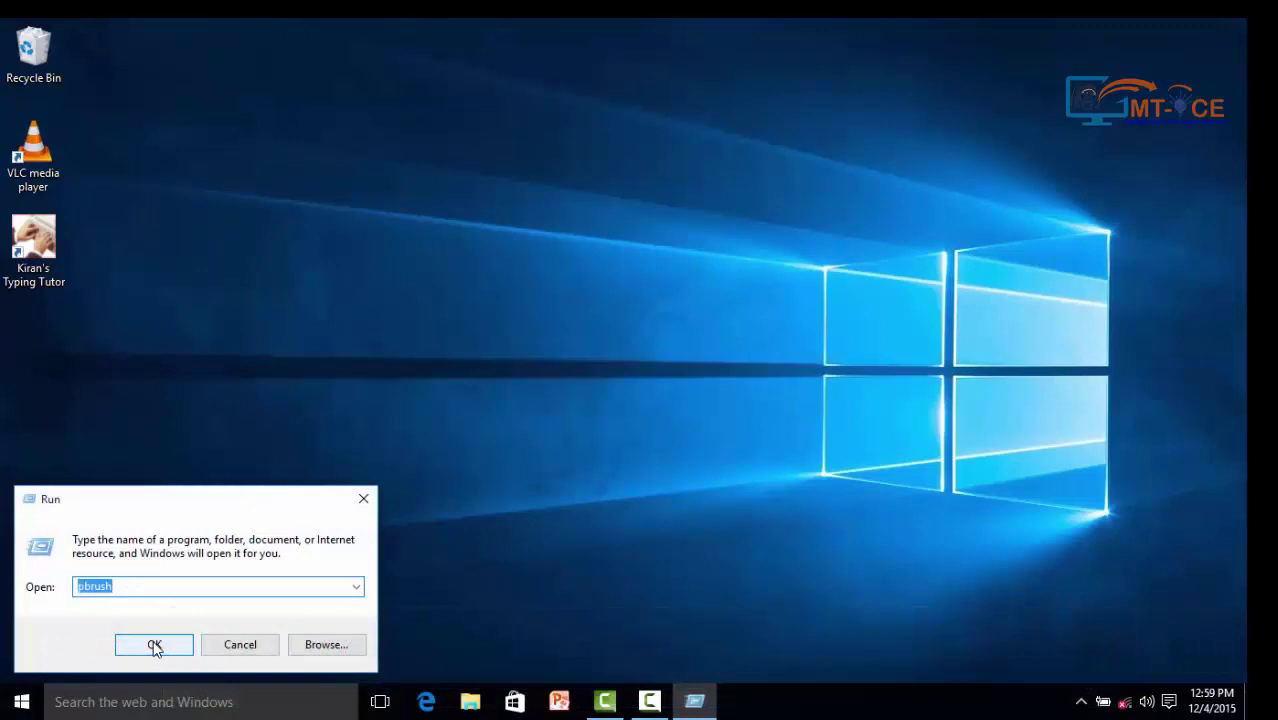
pyautogui.click(230, 648)
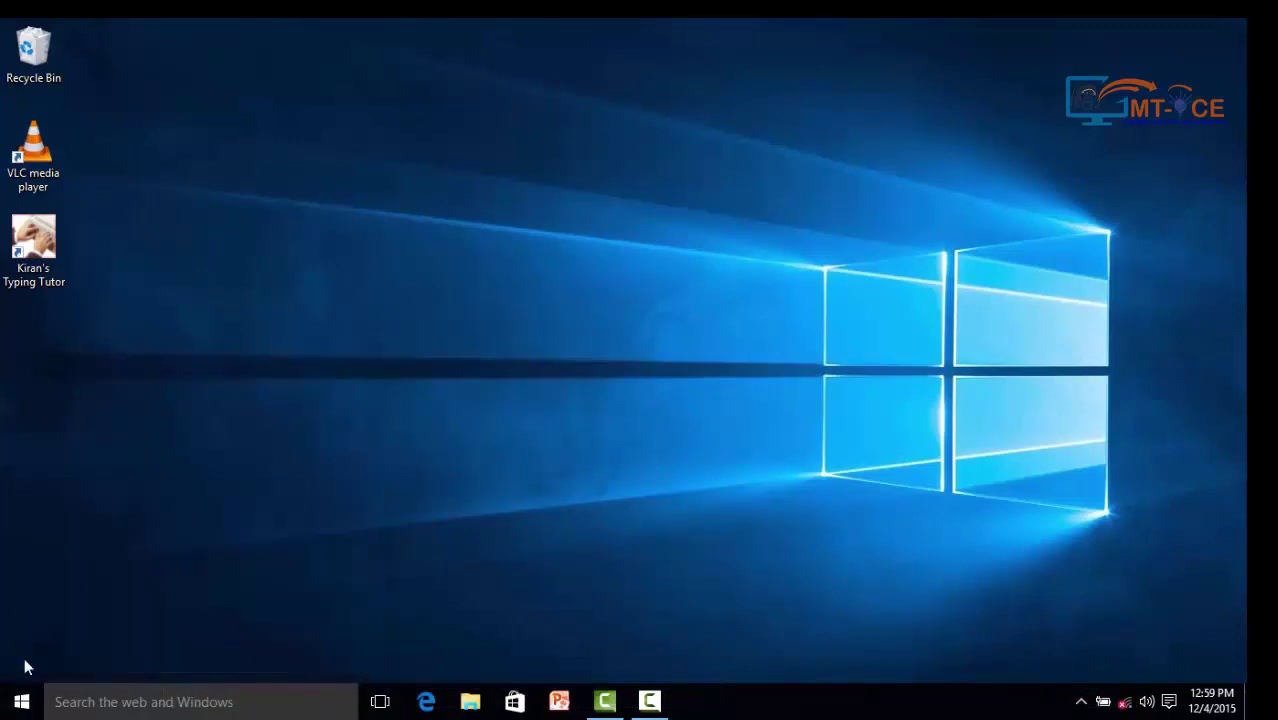
pyautogui.rightClick(21, 702)
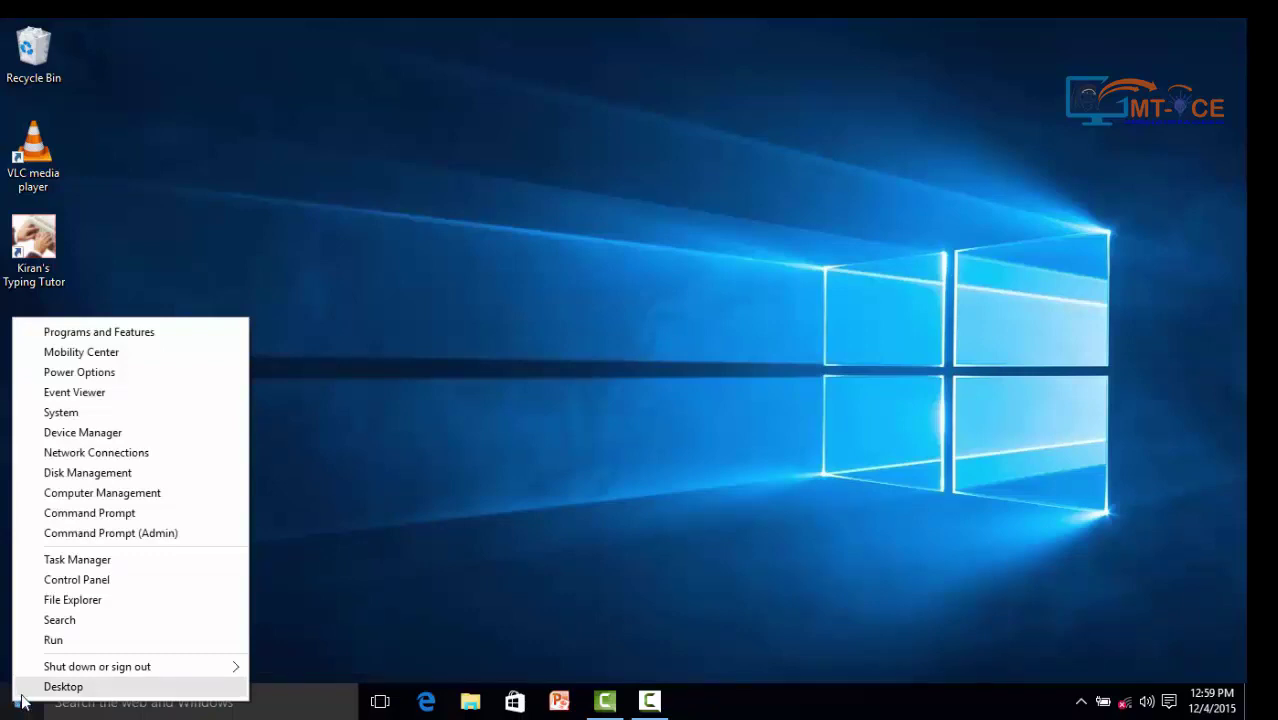
pyautogui.click(75, 687)
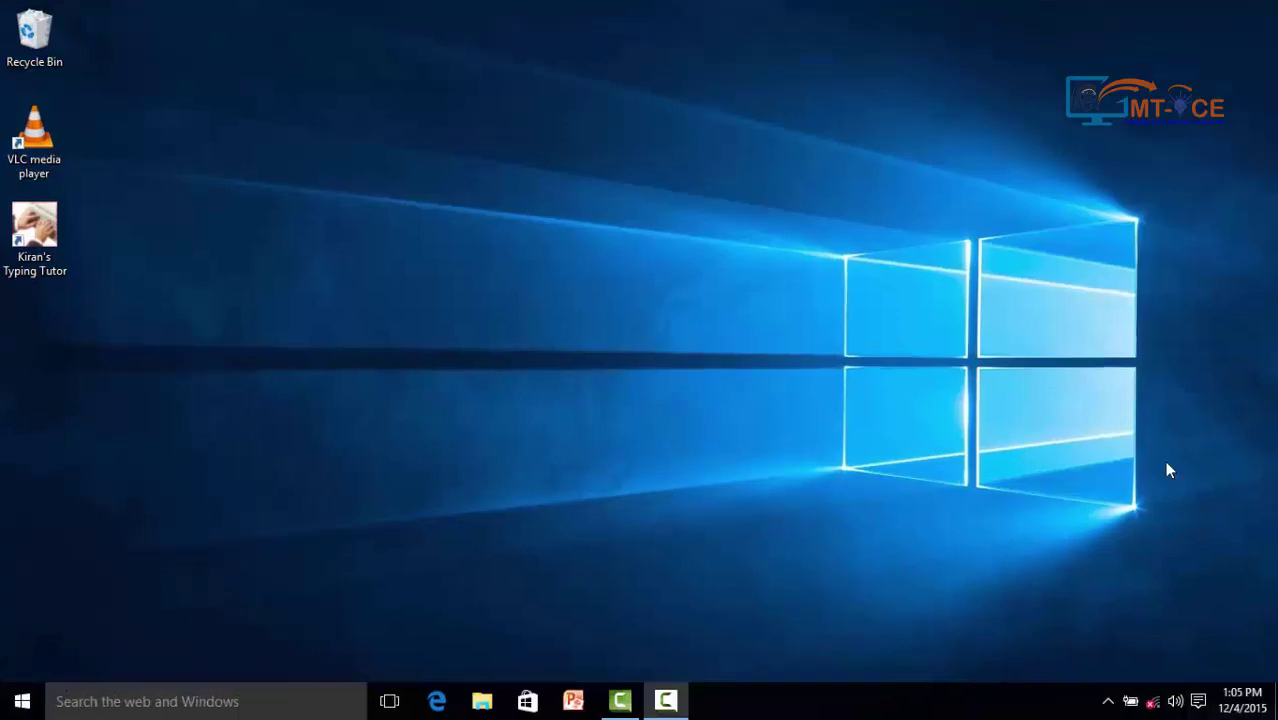
# - Resize the open Start menu by its upper edge, first making it taller and finally shrinking it to roughly half the screen height
pyautogui.click(20, 701)
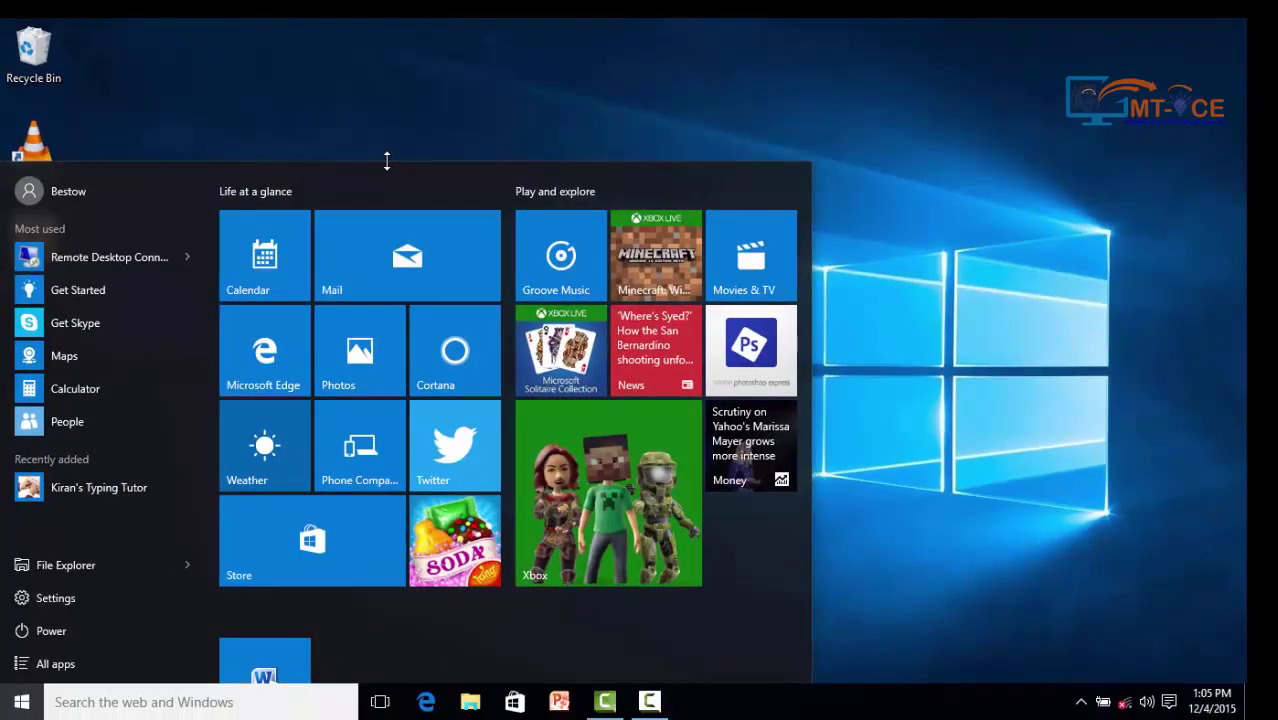
pyautogui.moveTo(384, 145); pyautogui.dragTo(370, 70)
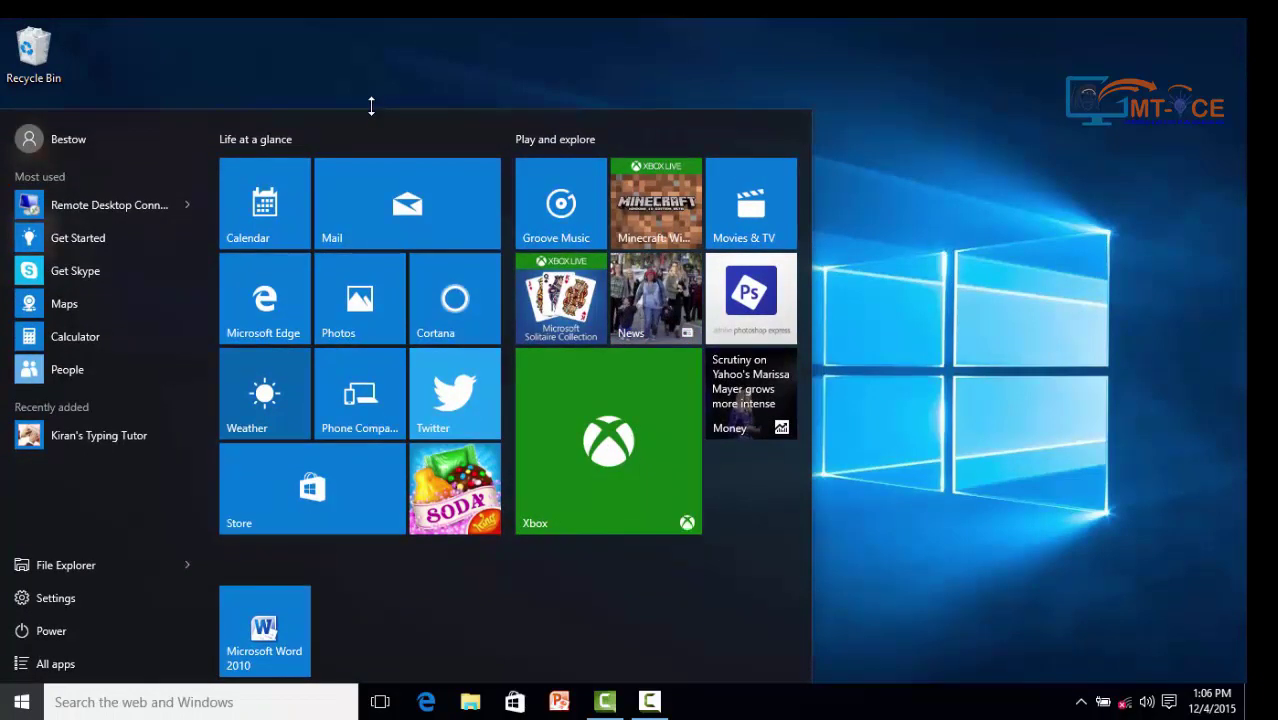
pyautogui.moveTo(371, 105); pyautogui.dragTo(411, 372)
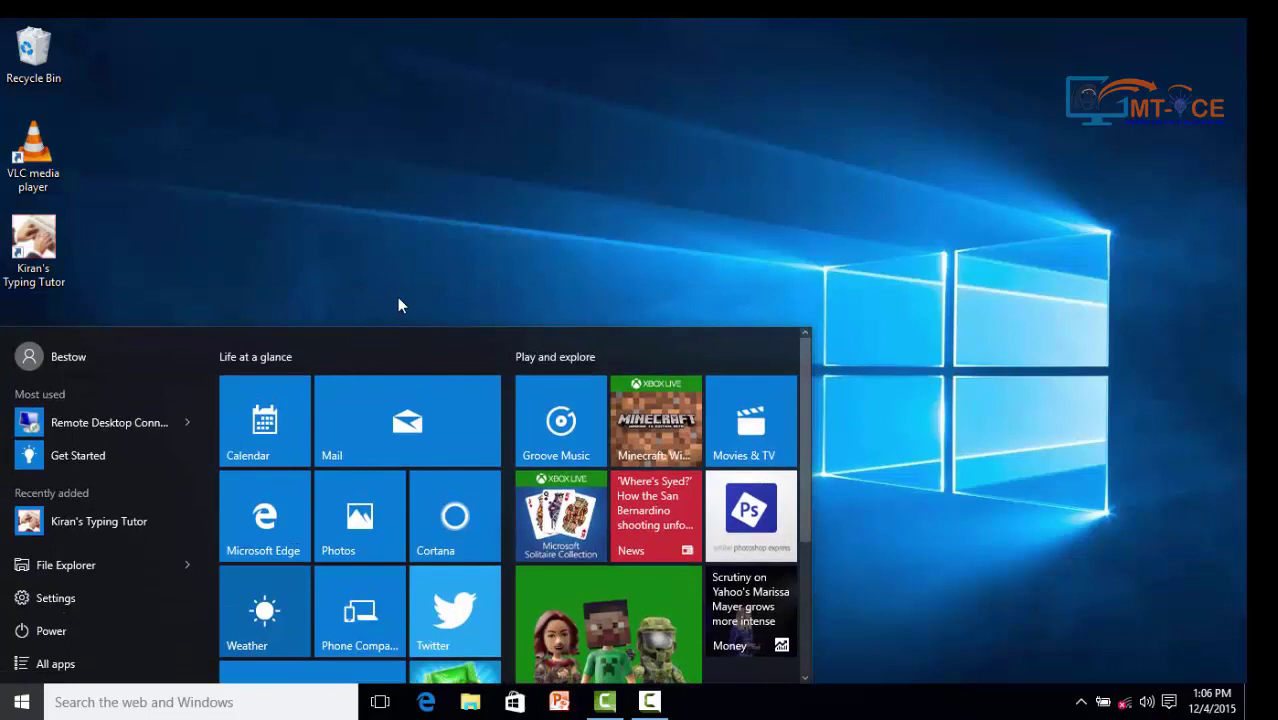